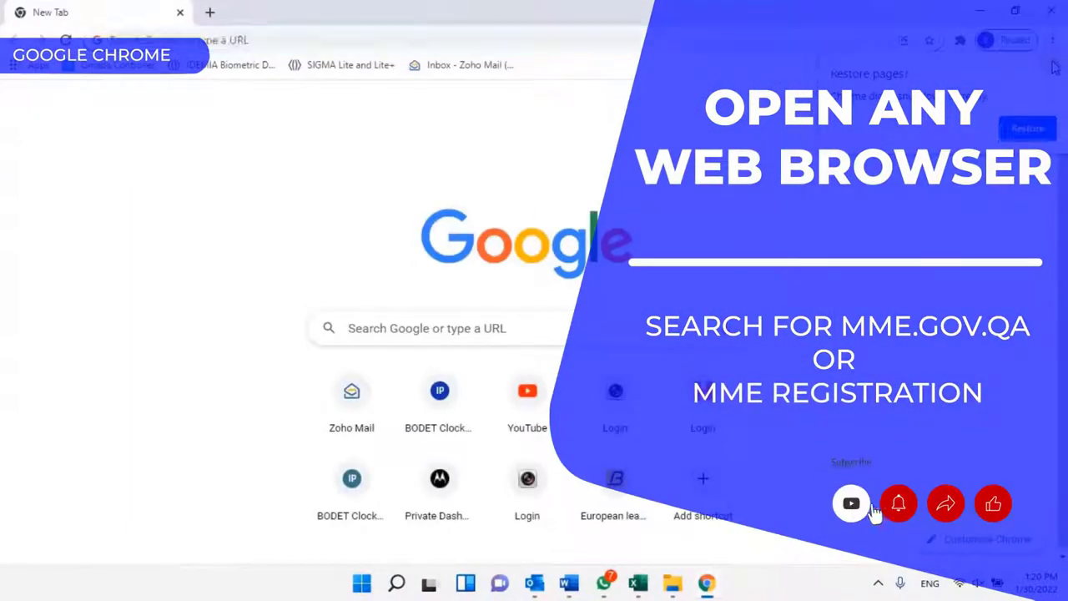
Search Google for mme.gov.qa to reach the Ministry of Municipality website.
left_click(426, 328)
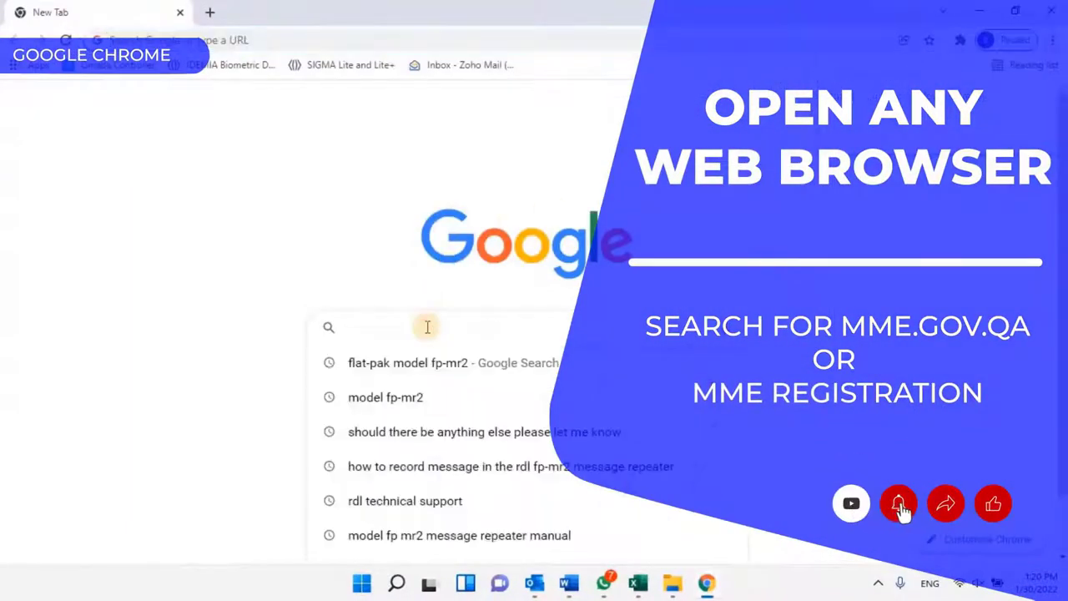
type("mme.gov.qa")
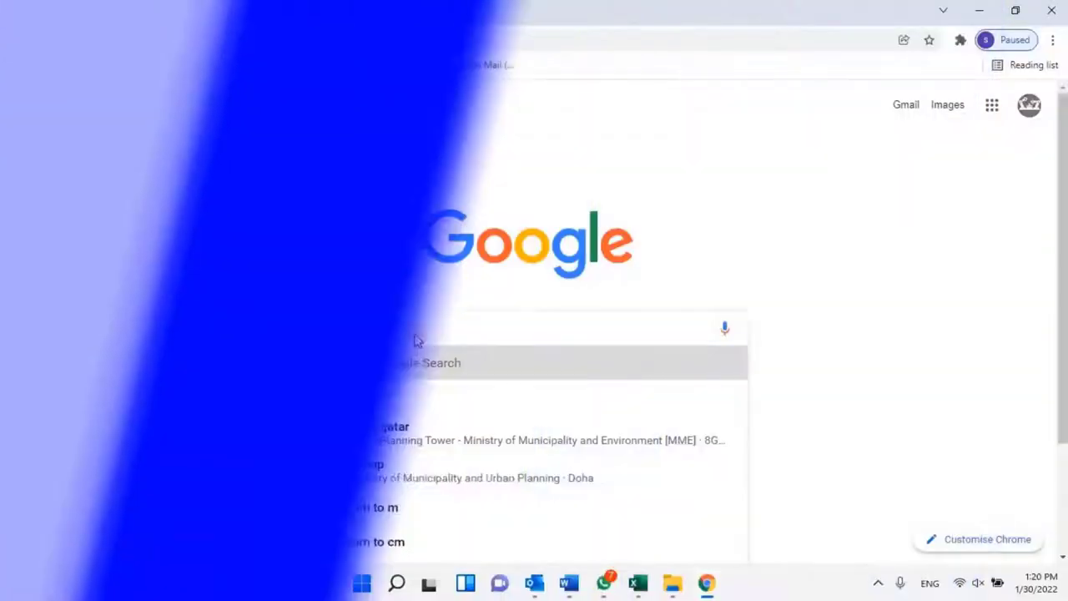
type("mme")
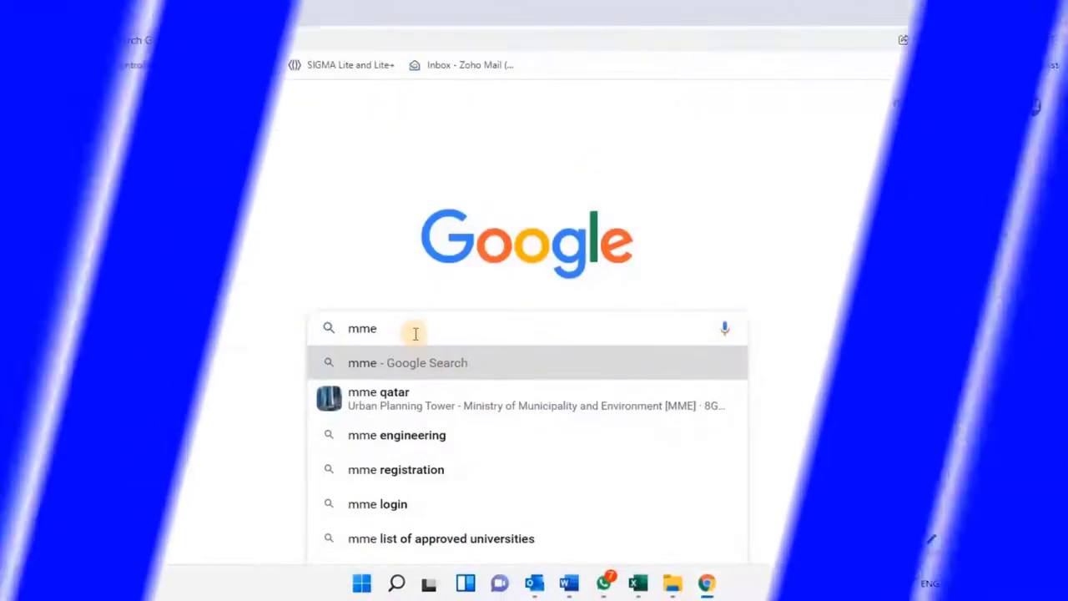
type(" re")
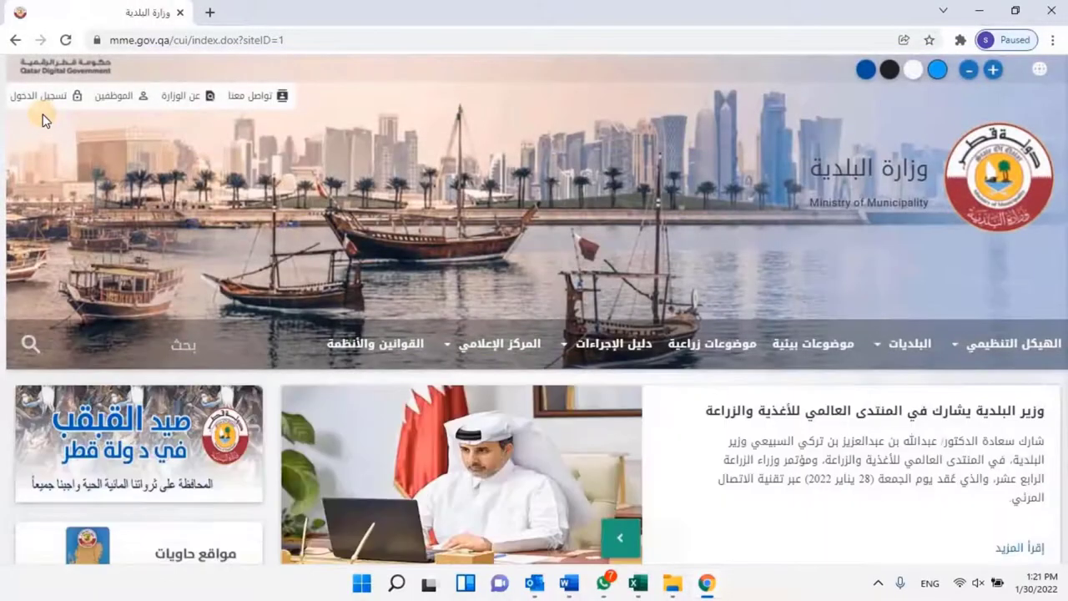
Switch the ministry site to English and open the Engineers & Engineering Committee category.
left_click(1035, 75)
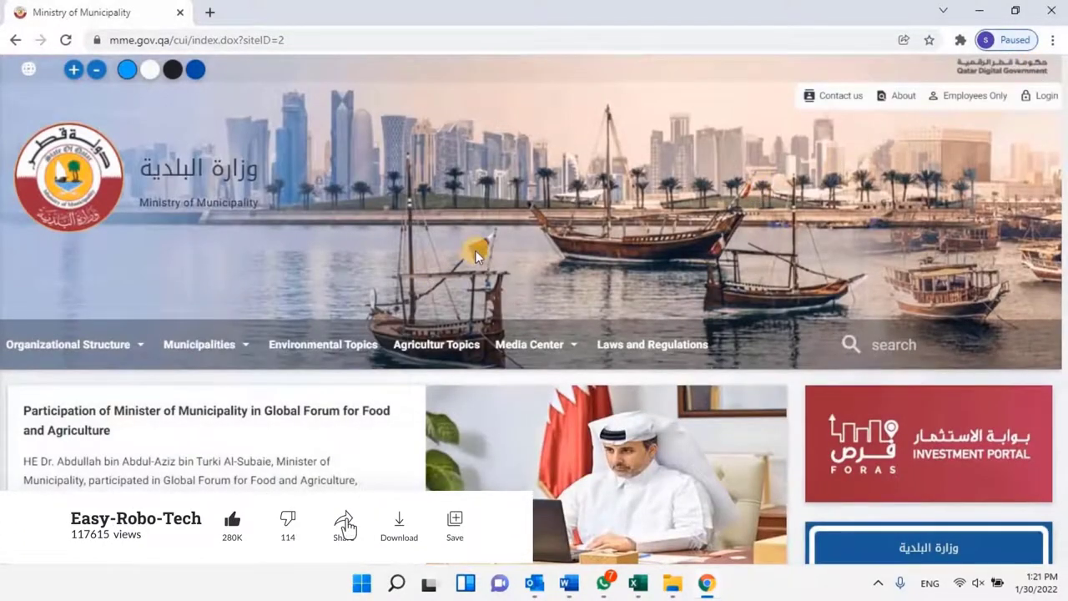
scroll(475, 250, "down", 10)
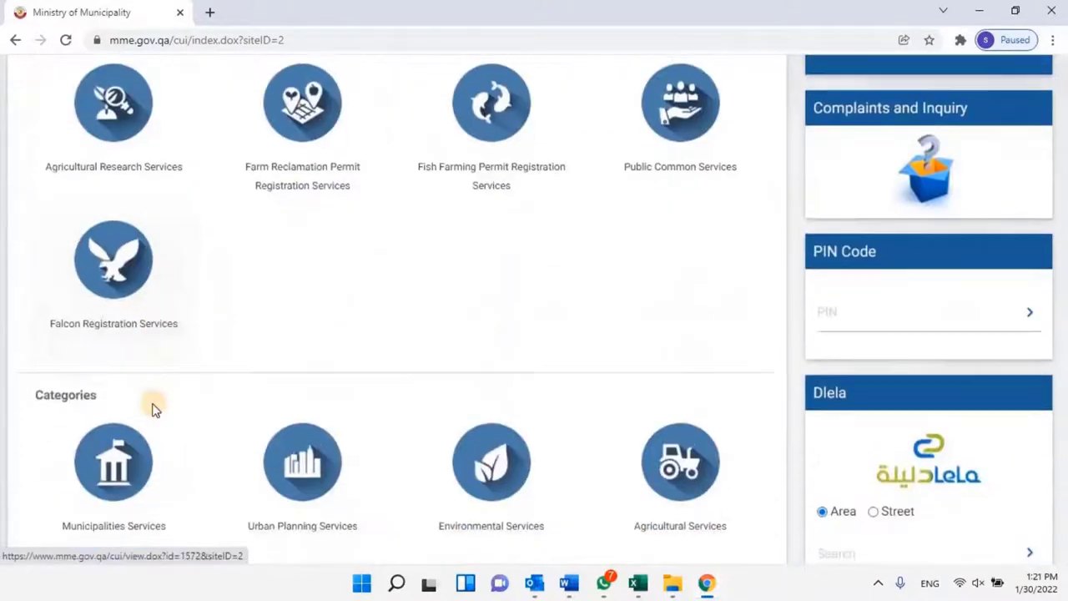
scroll(210, 410, "down", 4)
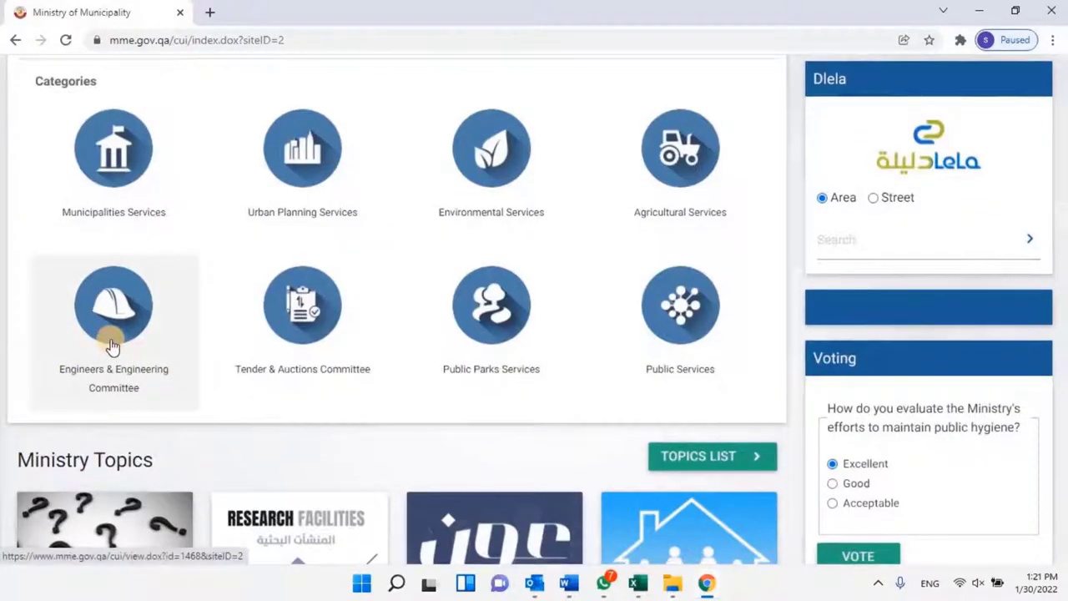
left_click(112, 346)
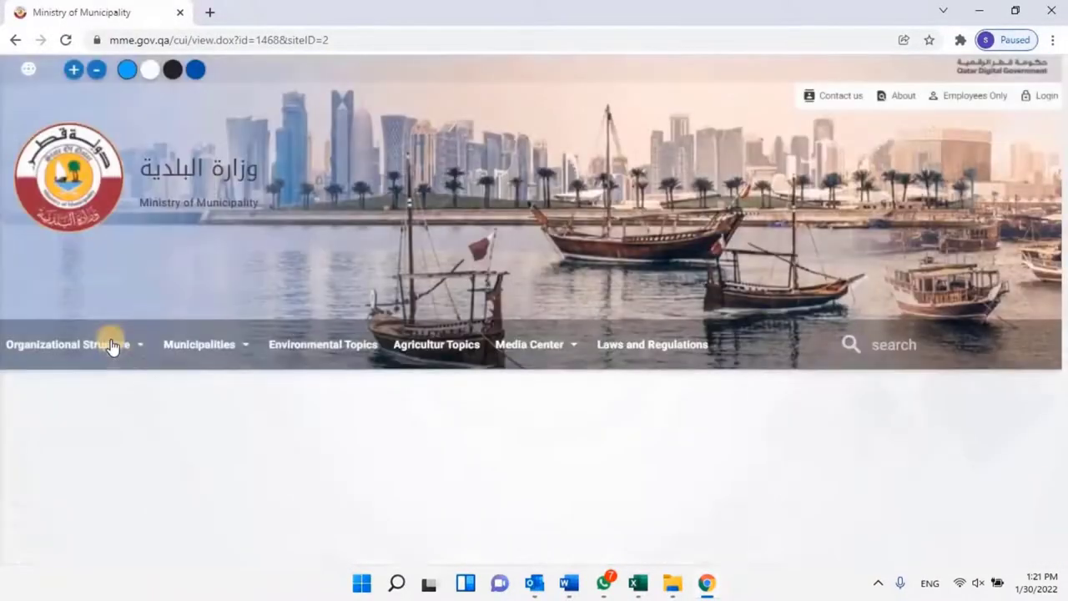
scroll(398, 398, "down", 2)
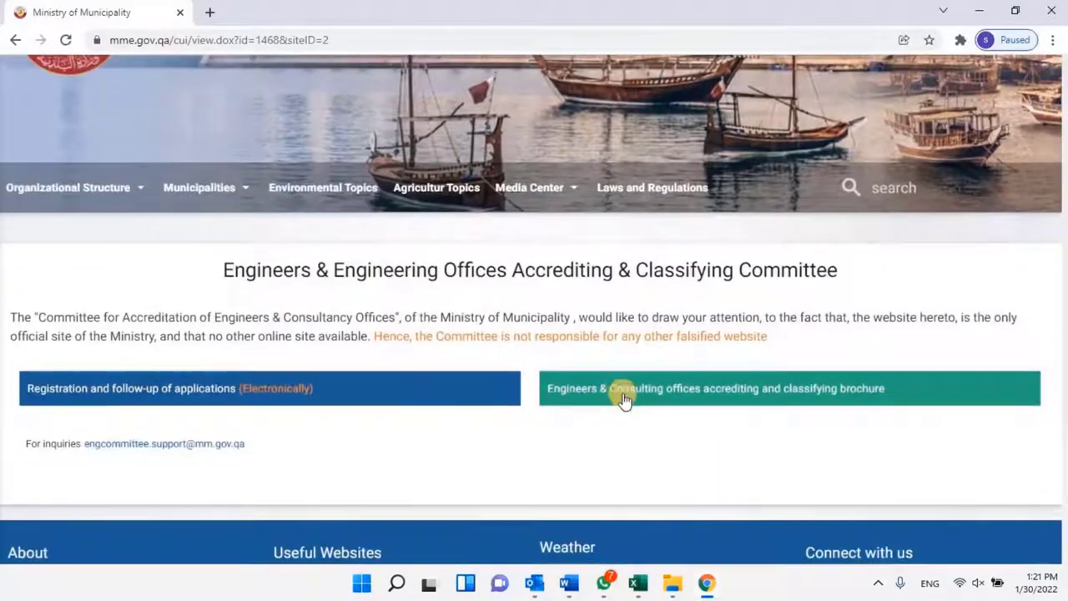
Open 'Registration and follow-up of applications', see the login warning, and go to Login.
left_click(130, 397)
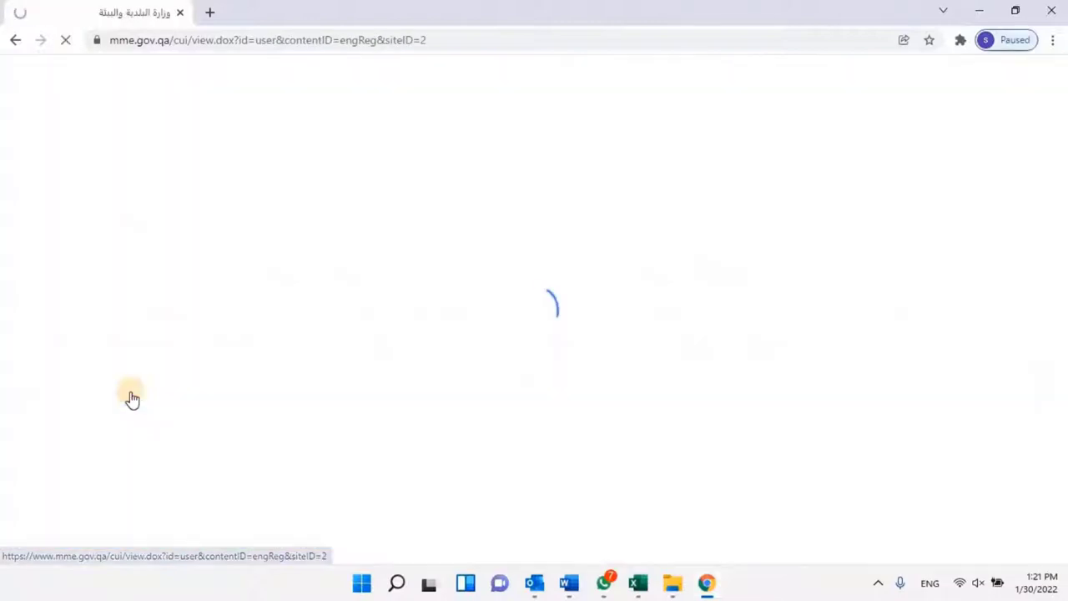
scroll(574, 452, "down", 1)
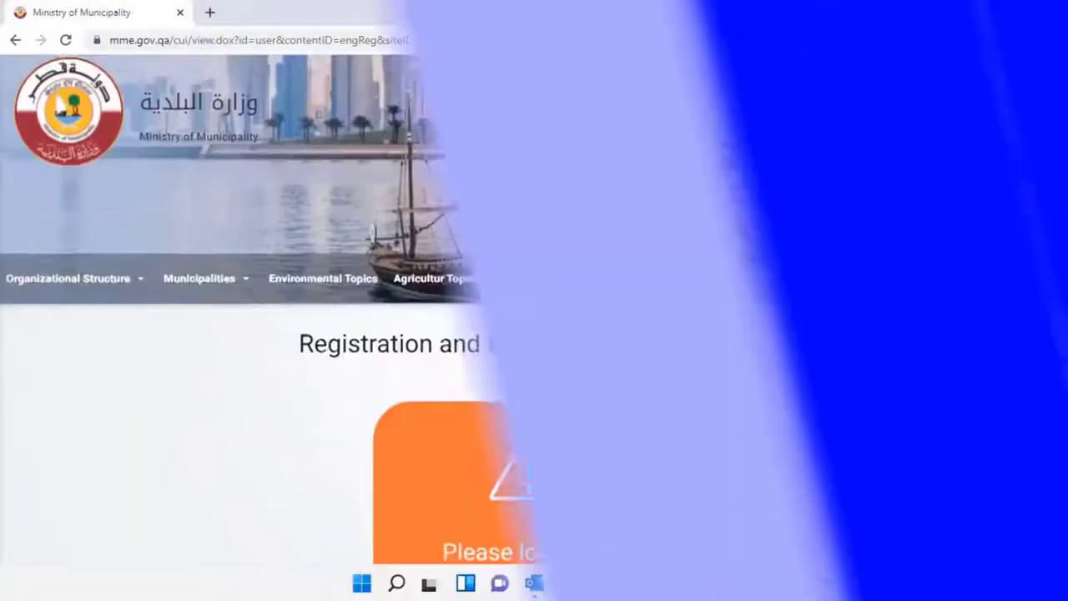
scroll(577, 452, "down", 2)
scroll(582, 454, "down", 1)
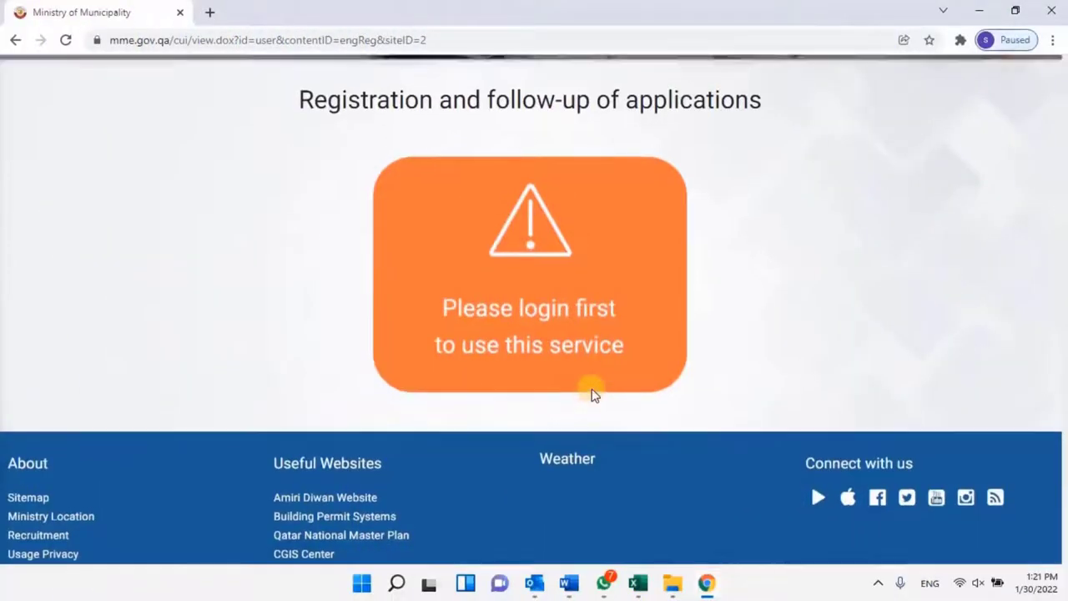
scroll(593, 393, "up", 5)
left_click(1045, 98)
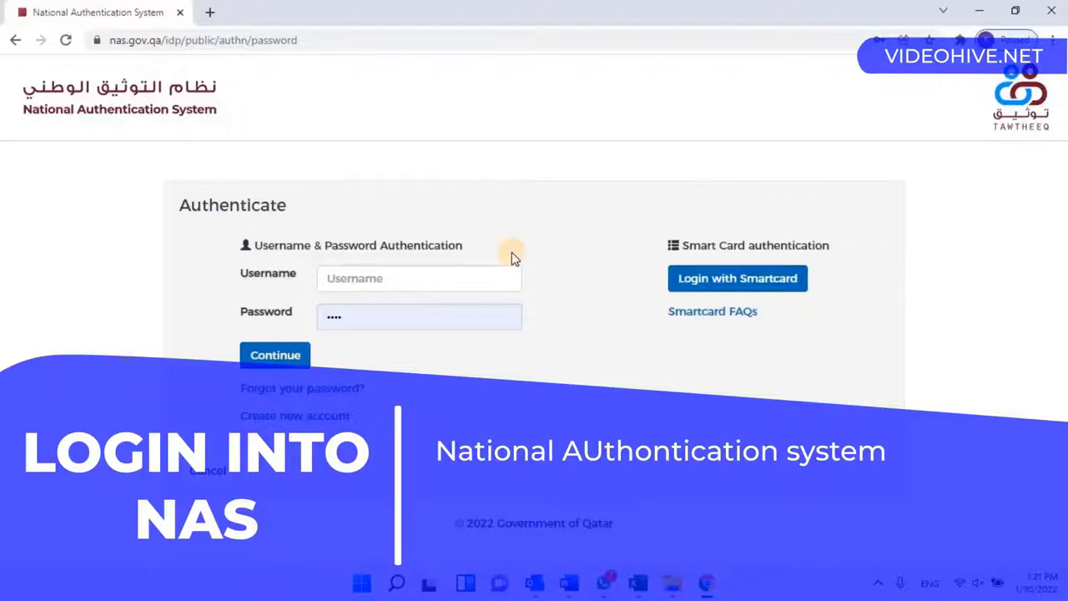
Sign in to the National Authentication System with the account username and password.
left_click(409, 277)
key("Down")
key("Return")
type("username")
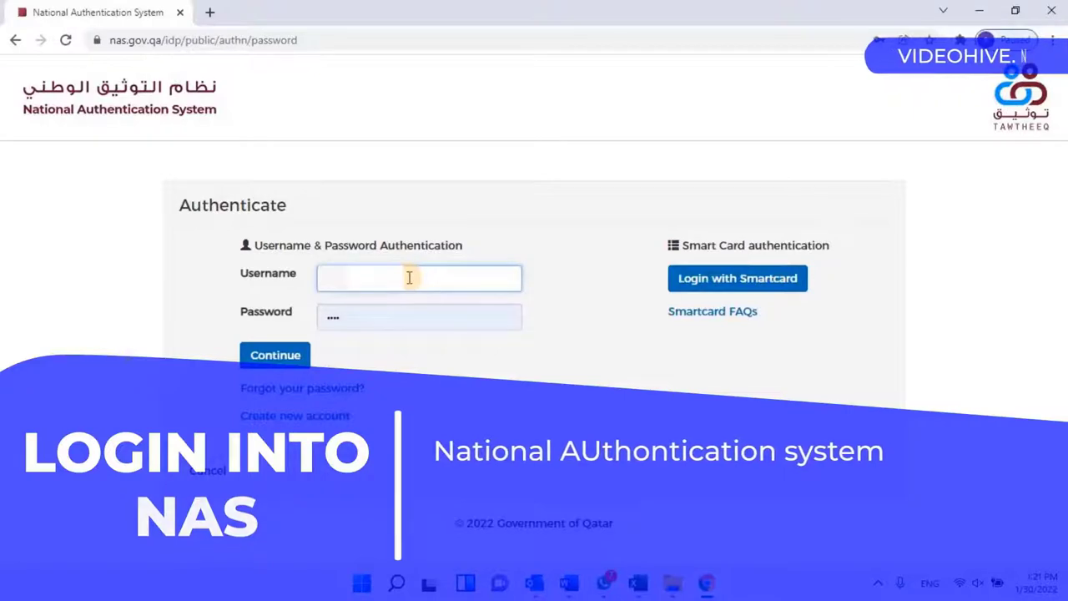
key("Tab")
type("password")
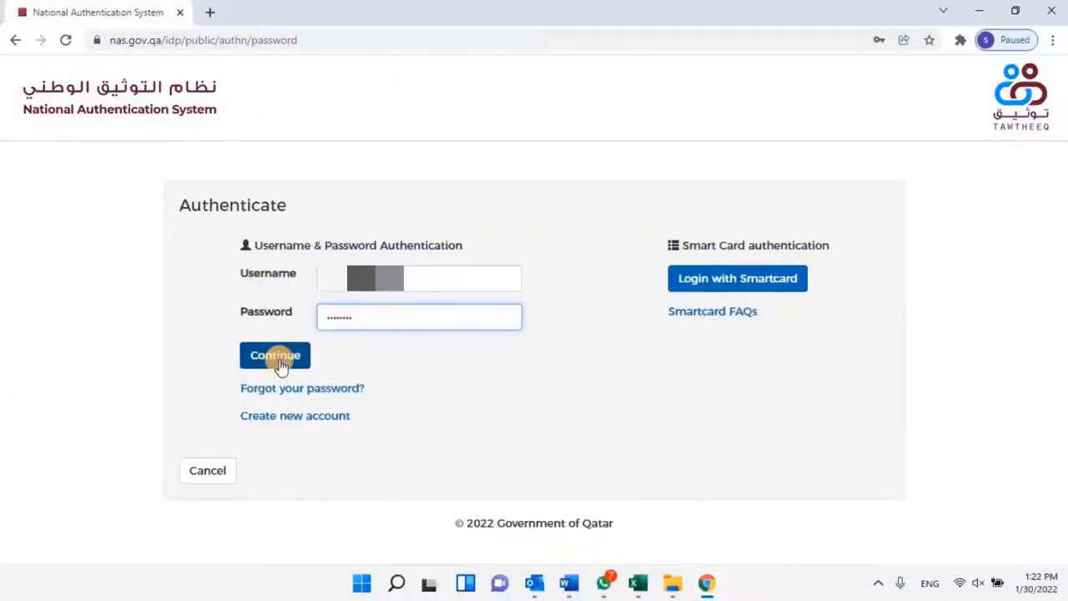
left_click(281, 367)
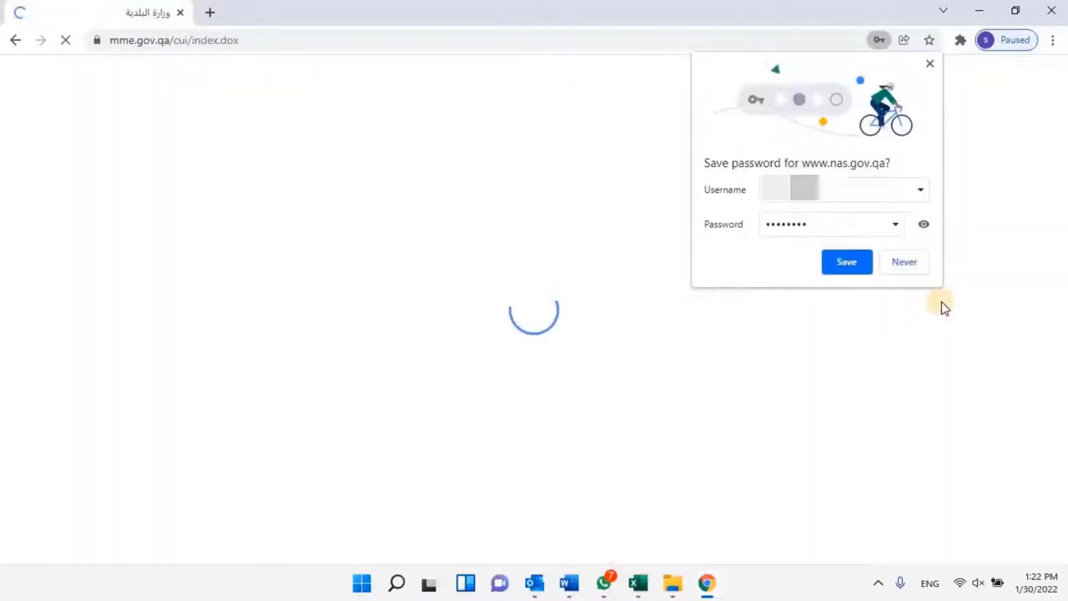
Decline saving the password in Chrome and switch the ministry site to English.
left_click(905, 262)
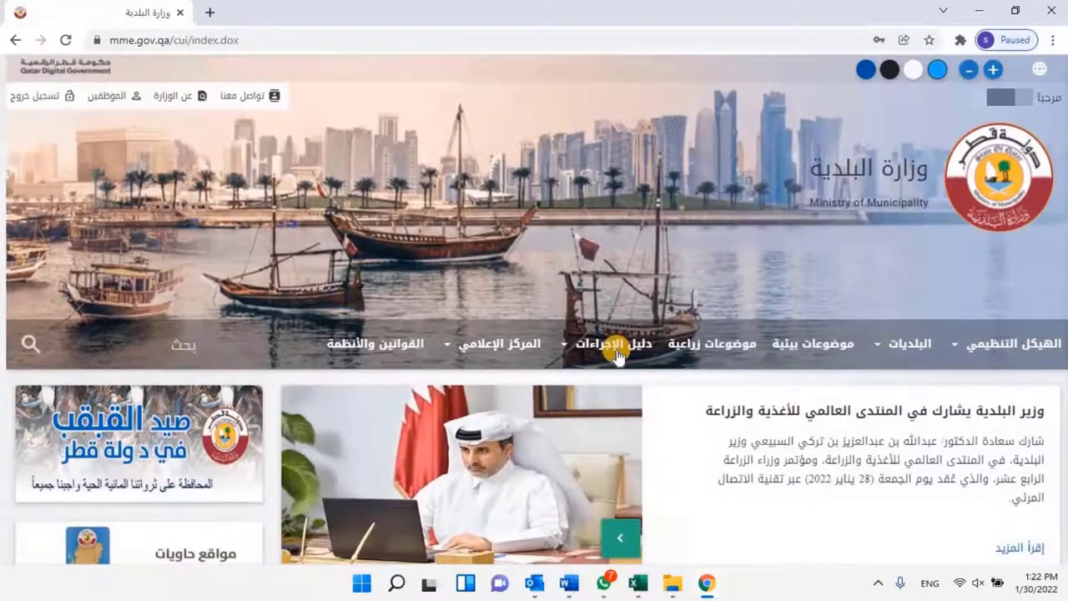
scroll(618, 357, "down", 2)
scroll(618, 357, "down", 5)
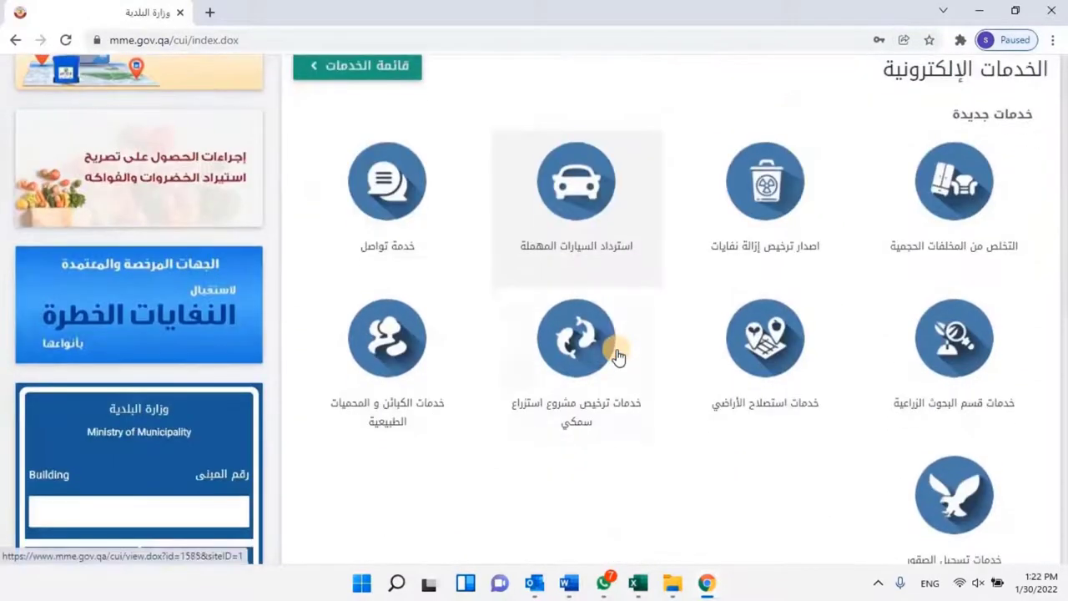
scroll(617, 357, "up", 5)
scroll(618, 357, "up", 2)
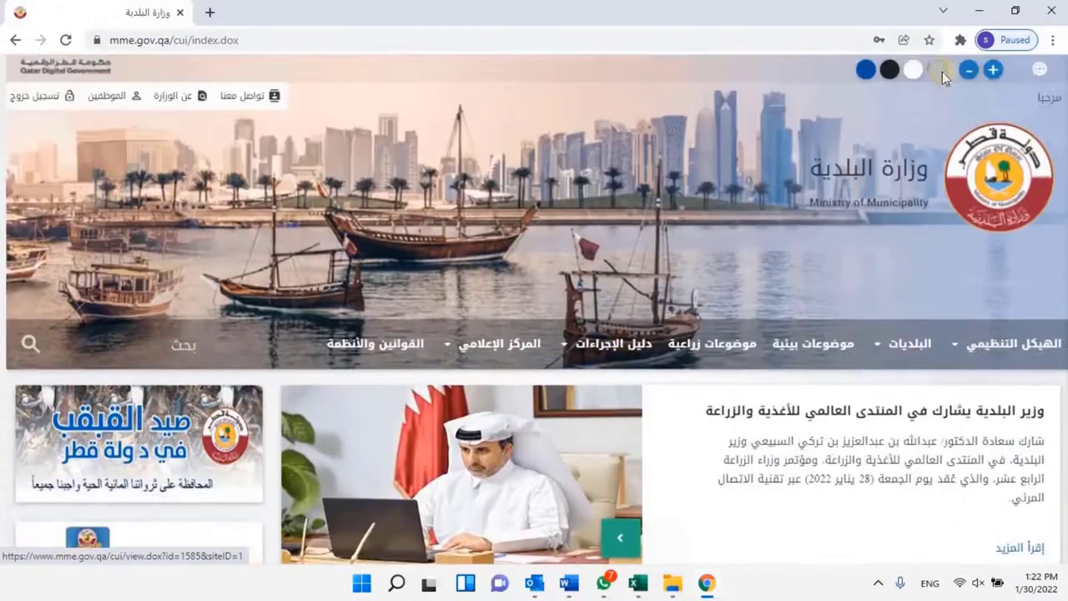
left_click(1037, 75)
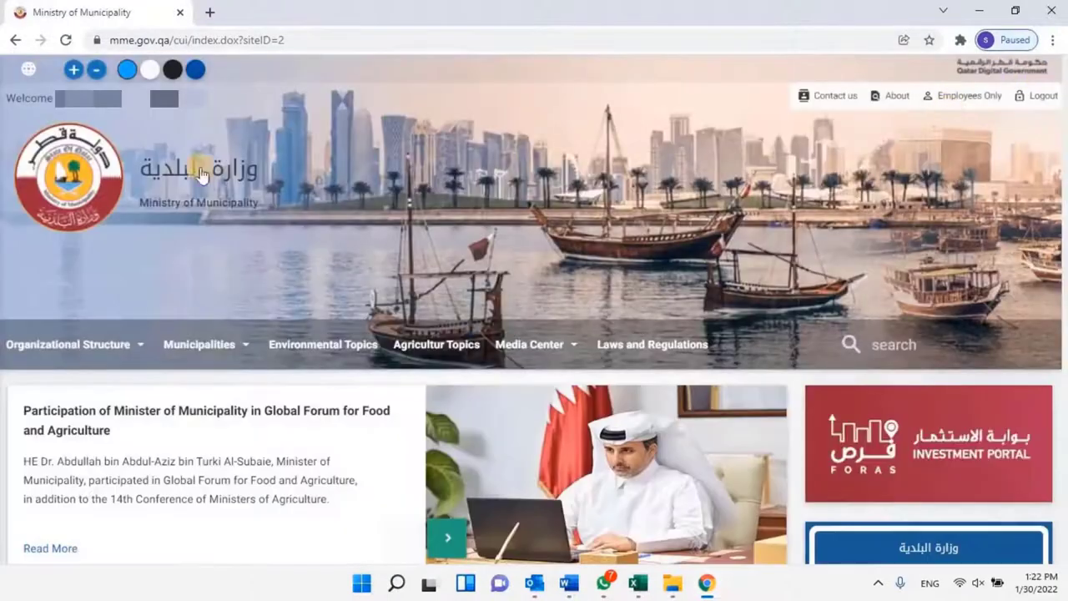
Open the Engineers & Engineering Committee page and its Registration and follow-up service.
scroll(622, 273, "down", 8)
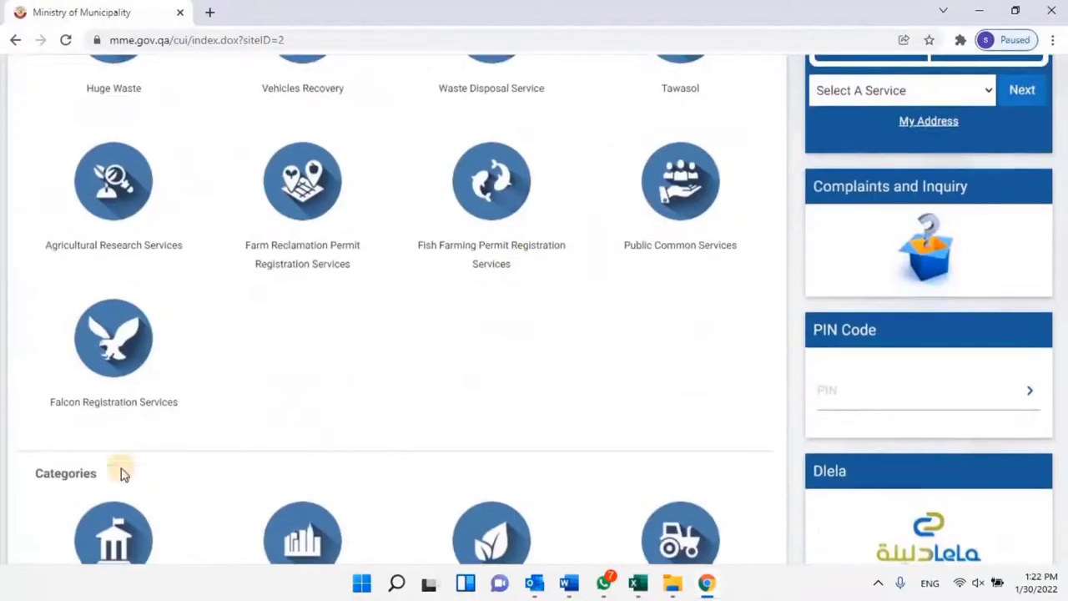
scroll(121, 474, "down", 3)
left_click(115, 483)
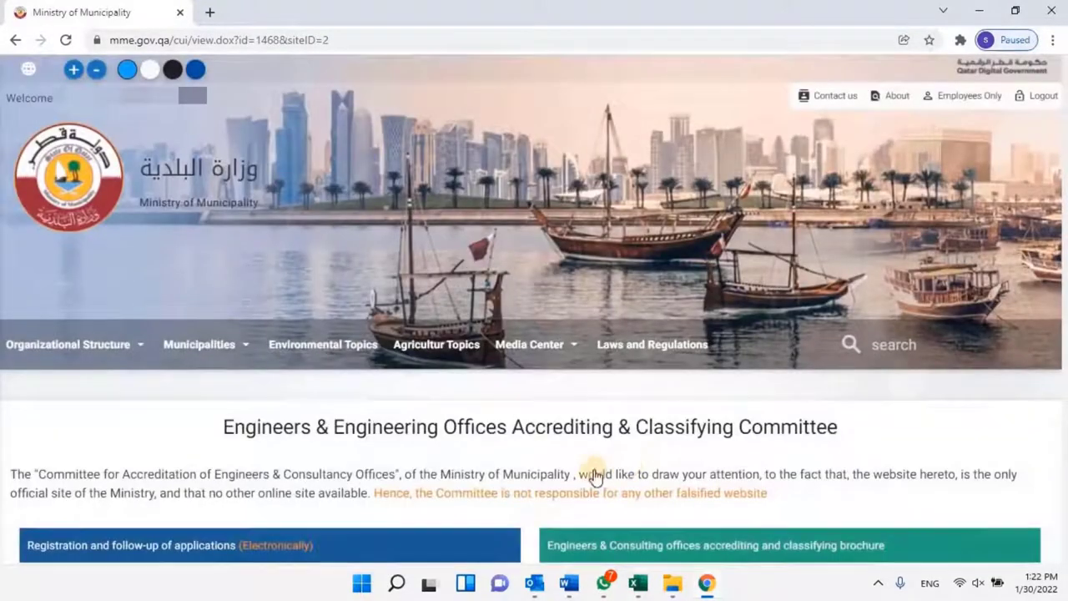
scroll(592, 406, "down", 2)
left_click(189, 387)
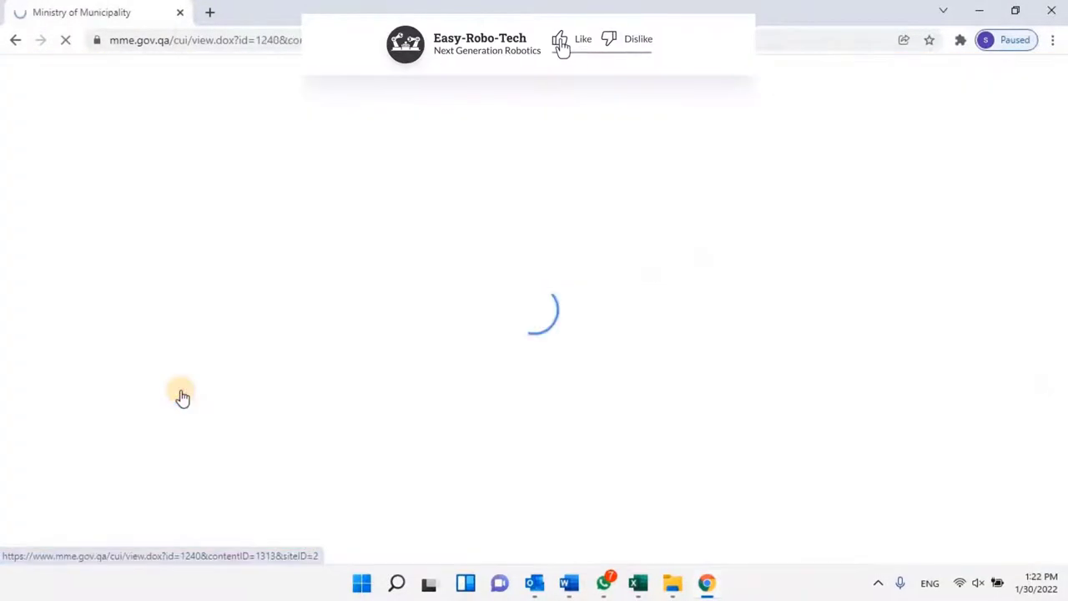
Scroll the registration page to the engineer enrollment, renewal and re-enrollment request procedures.
scroll(489, 441, "down", 3)
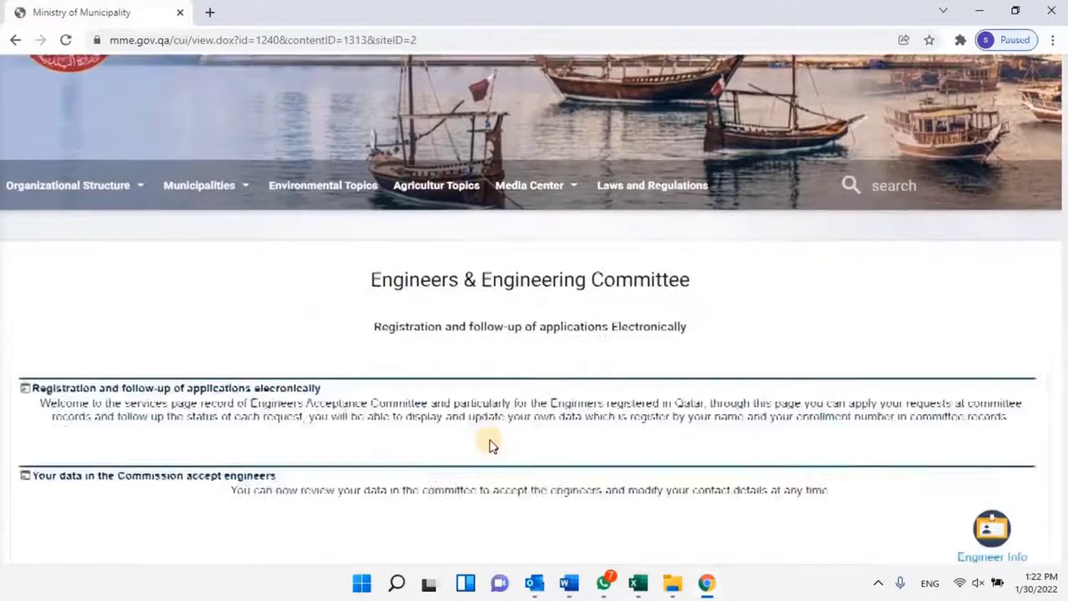
scroll(258, 418, "down", 2)
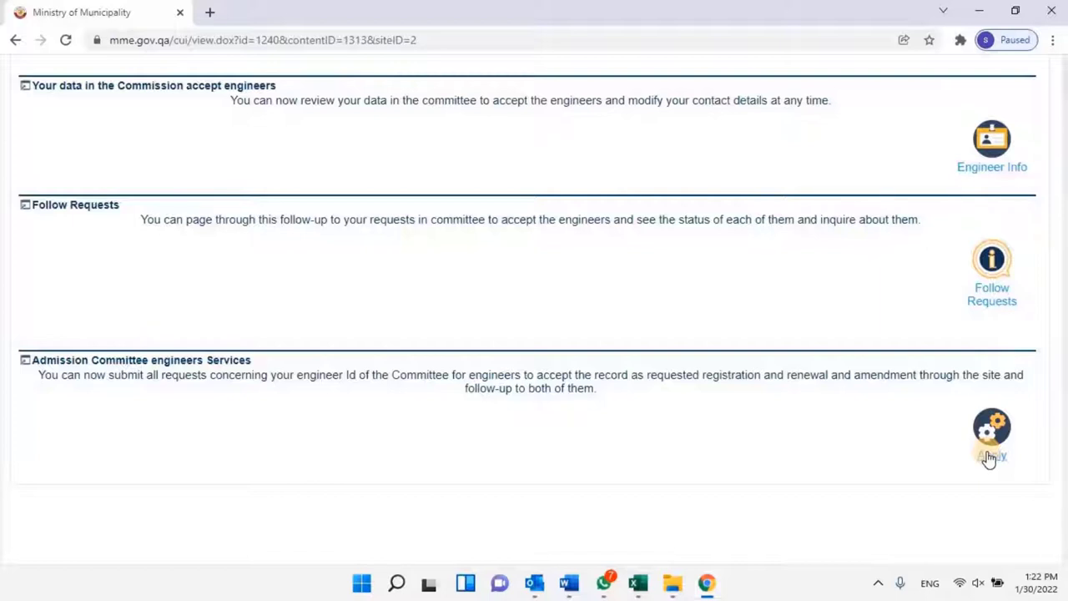
scroll(989, 457, "up", 10)
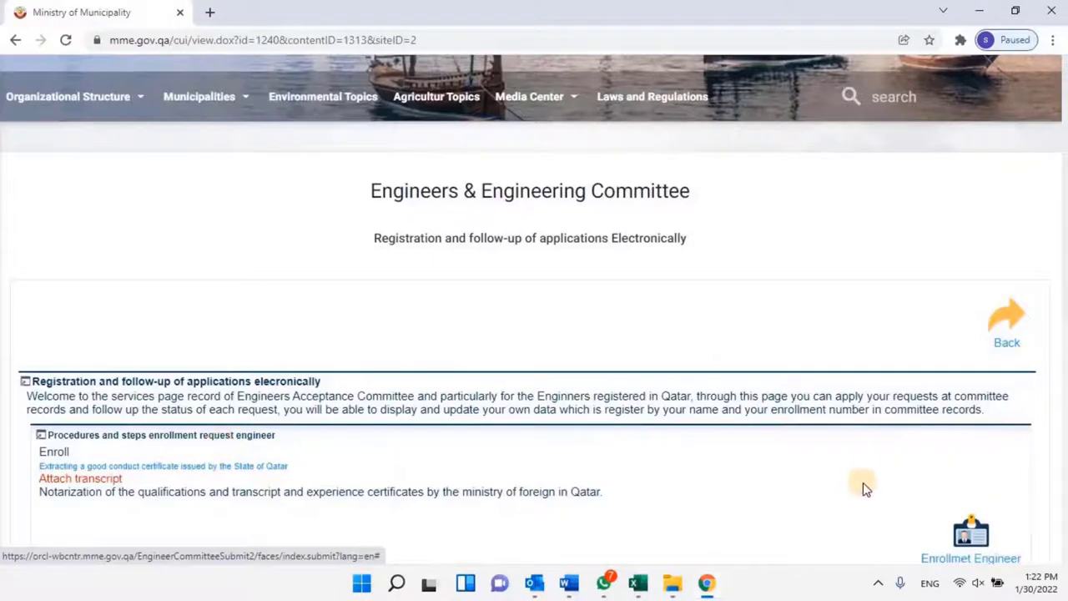
scroll(887, 476, "down", 5)
scroll(962, 244, "up", 1)
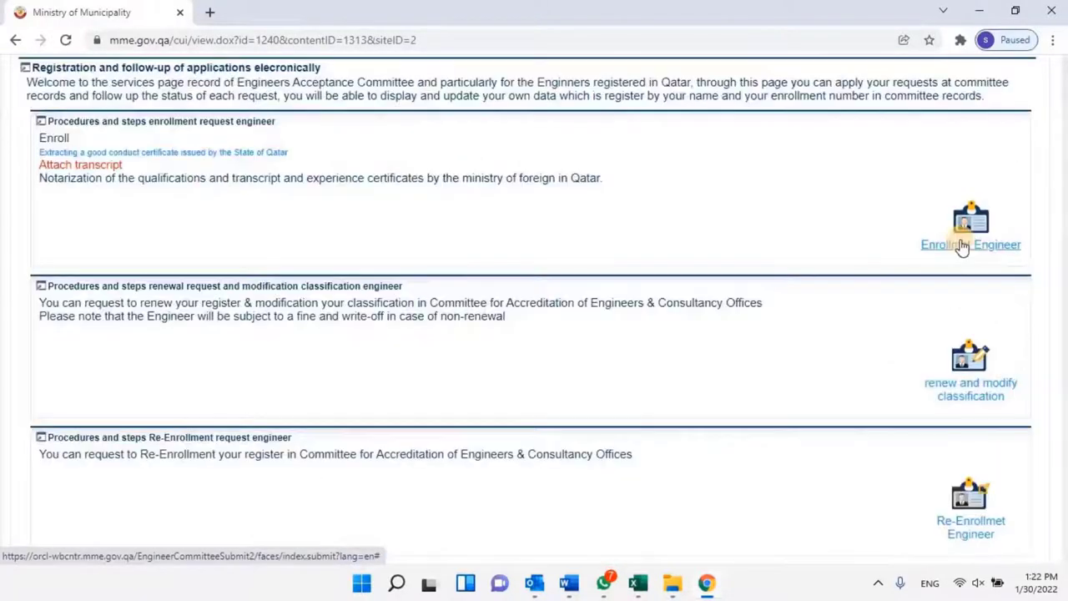
Start an 'Enrollmet Engineer' request and read the Home step instructions and exam note.
left_click(962, 245)
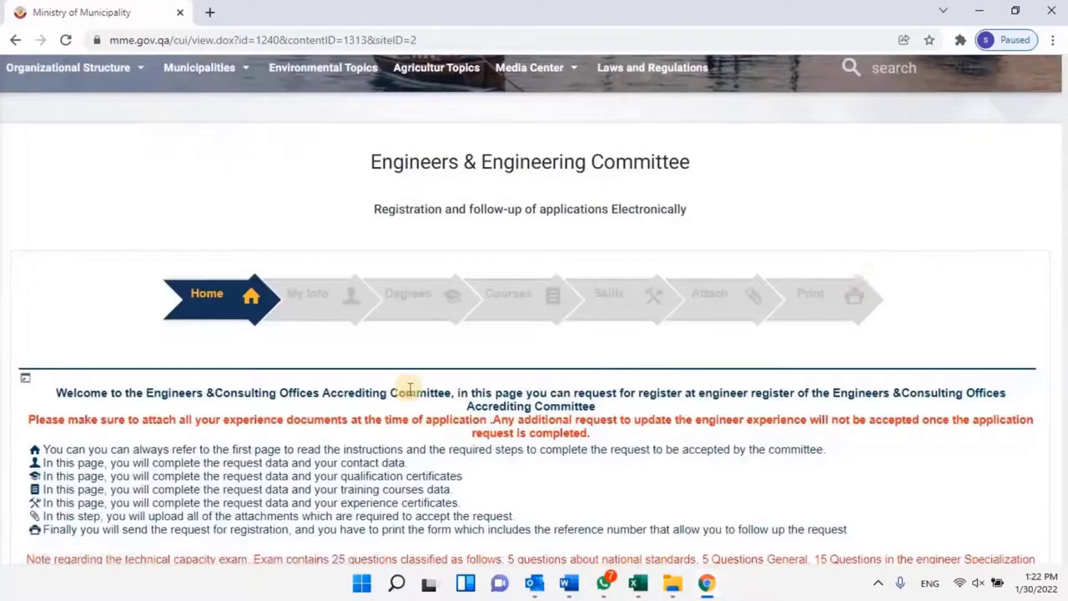
scroll(597, 421, "down", 2)
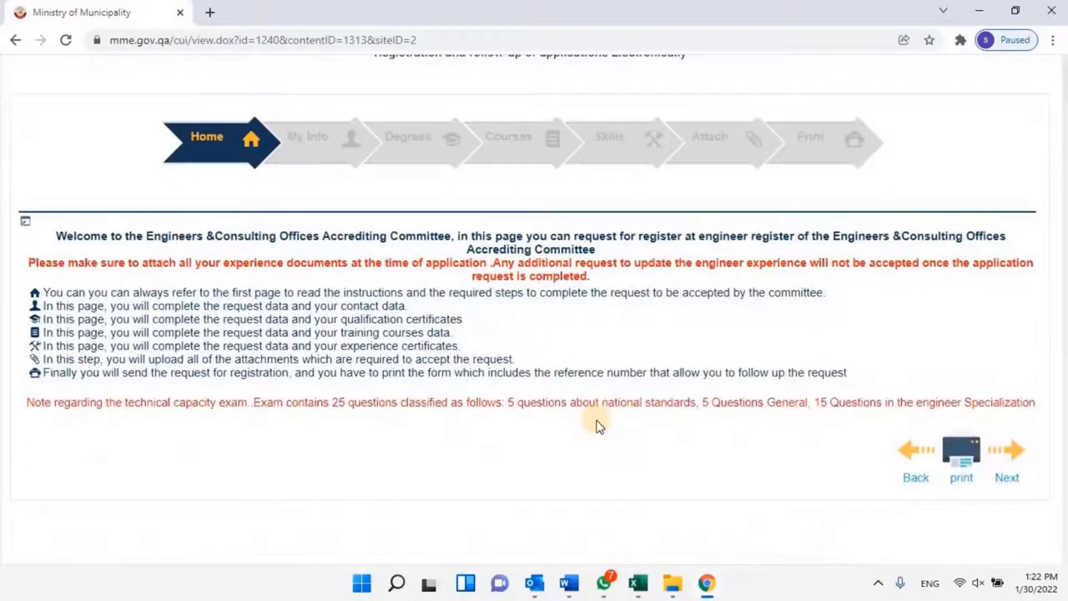
scroll(597, 426, "down", 1)
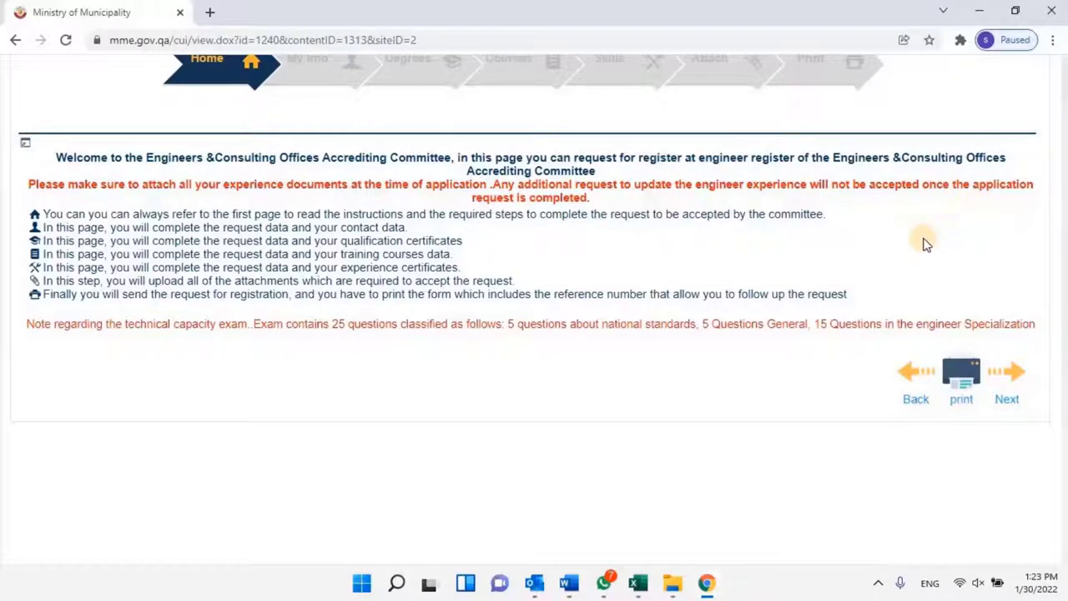
scroll(985, 392, "down", 1)
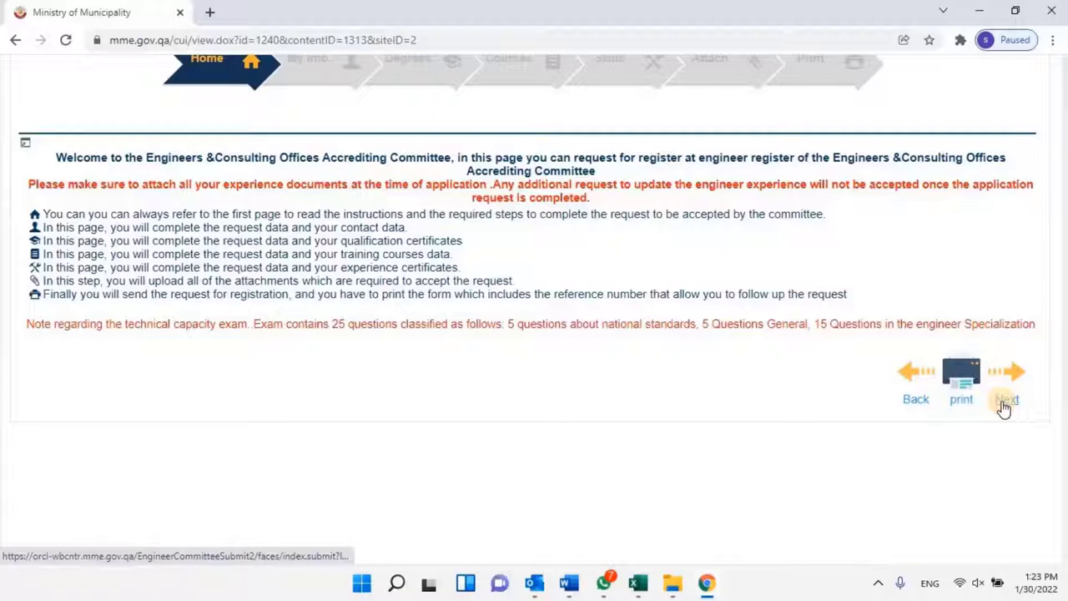
Advance the wizard from Home to the certificate accreditation requirements page.
left_click(1006, 402)
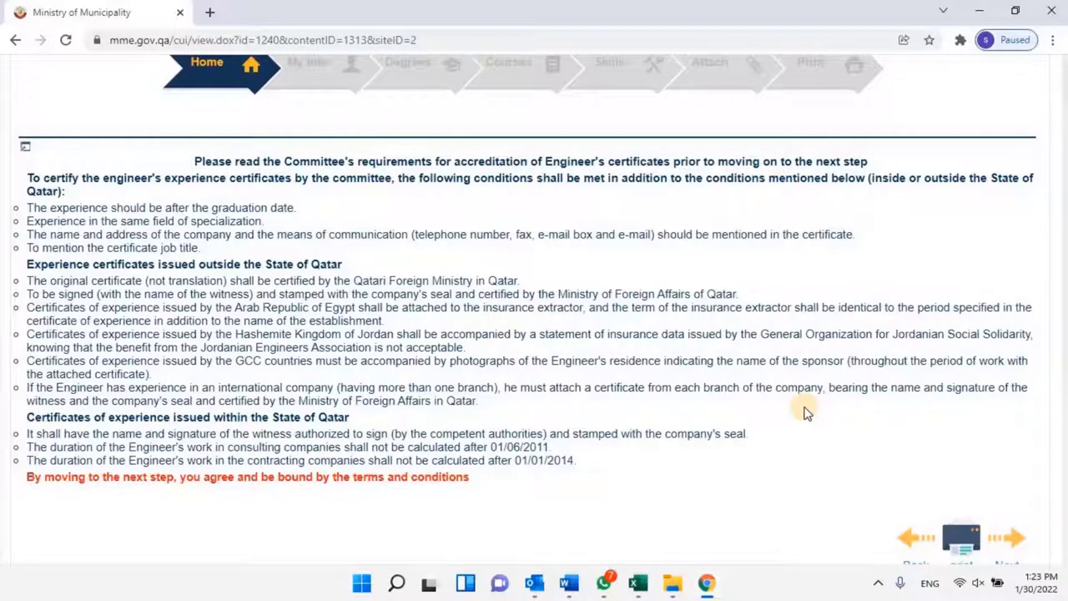
Scroll past the accreditation requirements and proceed to the My Info step.
scroll(851, 409, "down", 2)
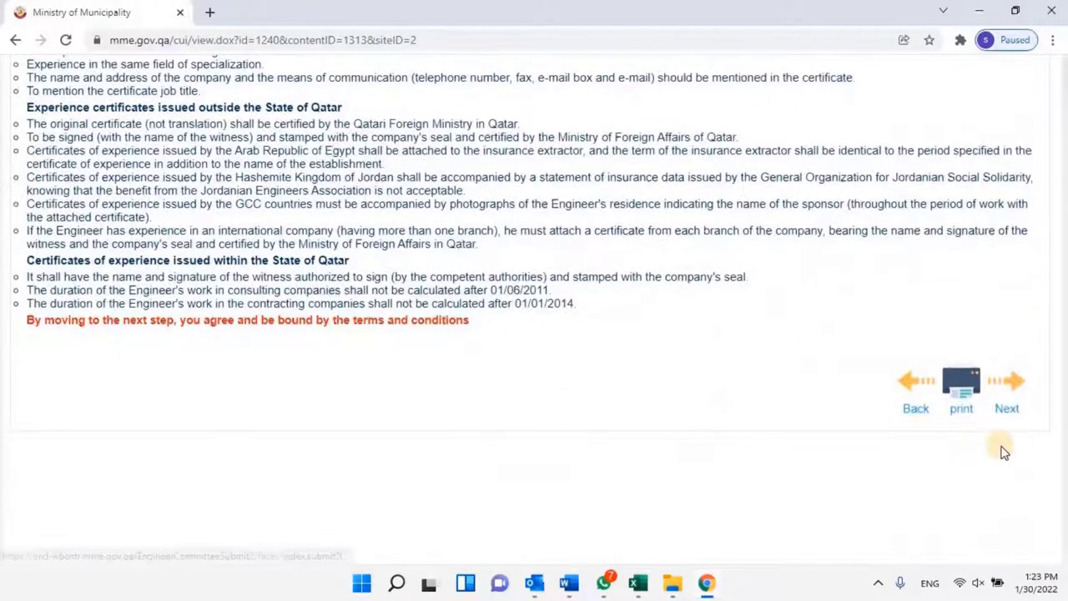
left_click(1009, 410)
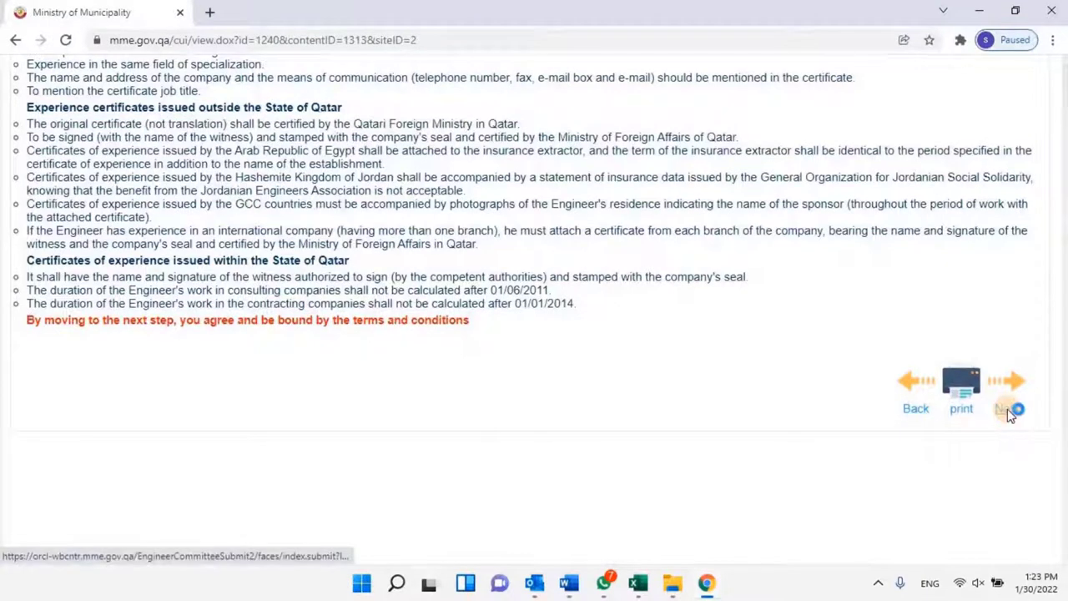
Pick the birth date and a February residence expiry date from the calendars.
scroll(209, 430, "down", 1)
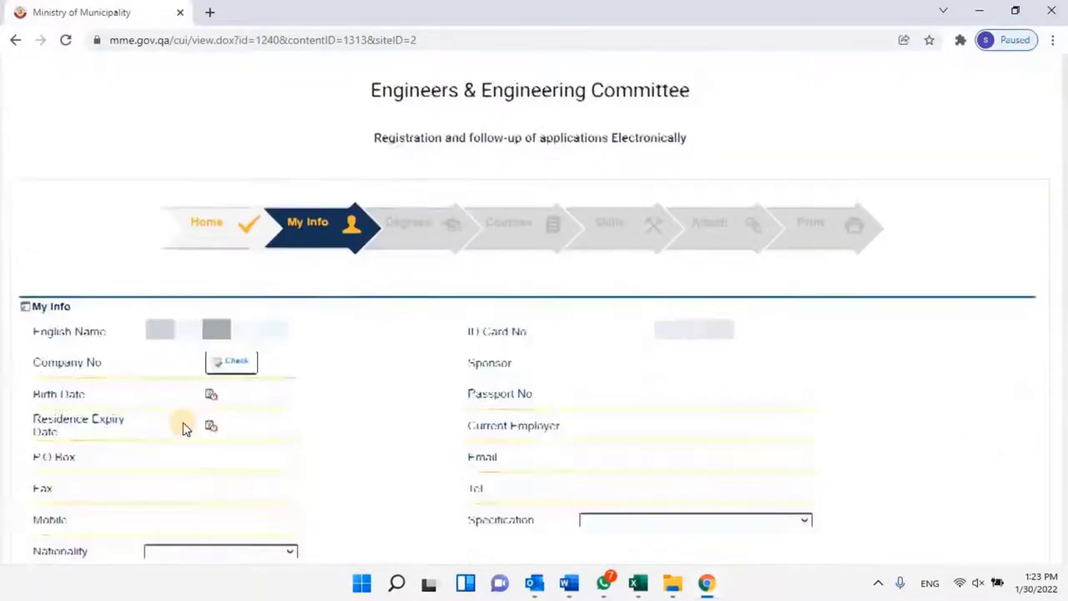
scroll(185, 427, "down", 1)
left_click(212, 311)
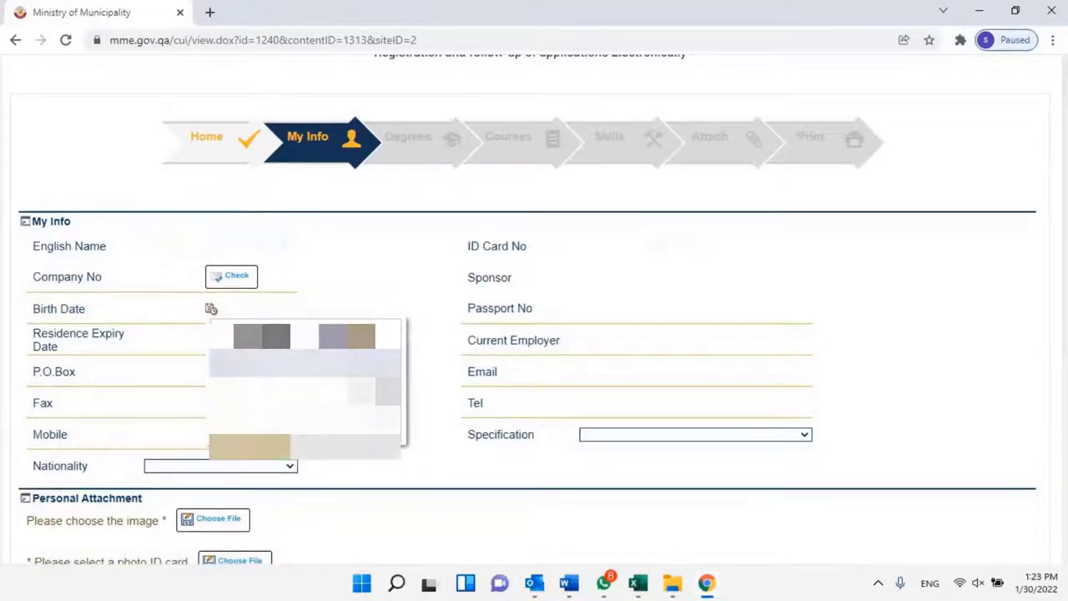
left_click(272, 447)
left_click(281, 489)
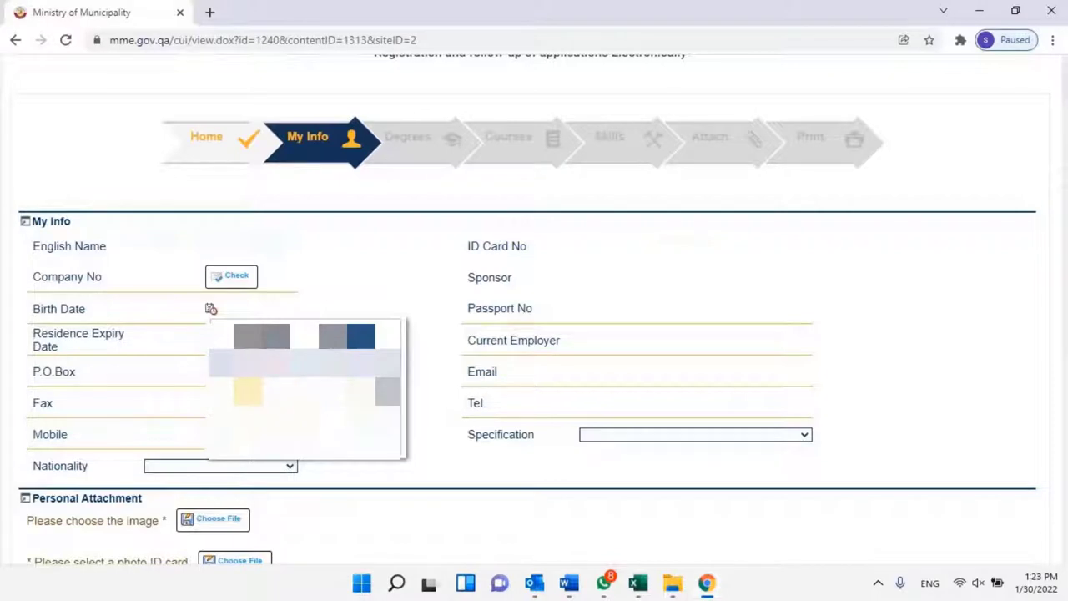
left_click(249, 401)
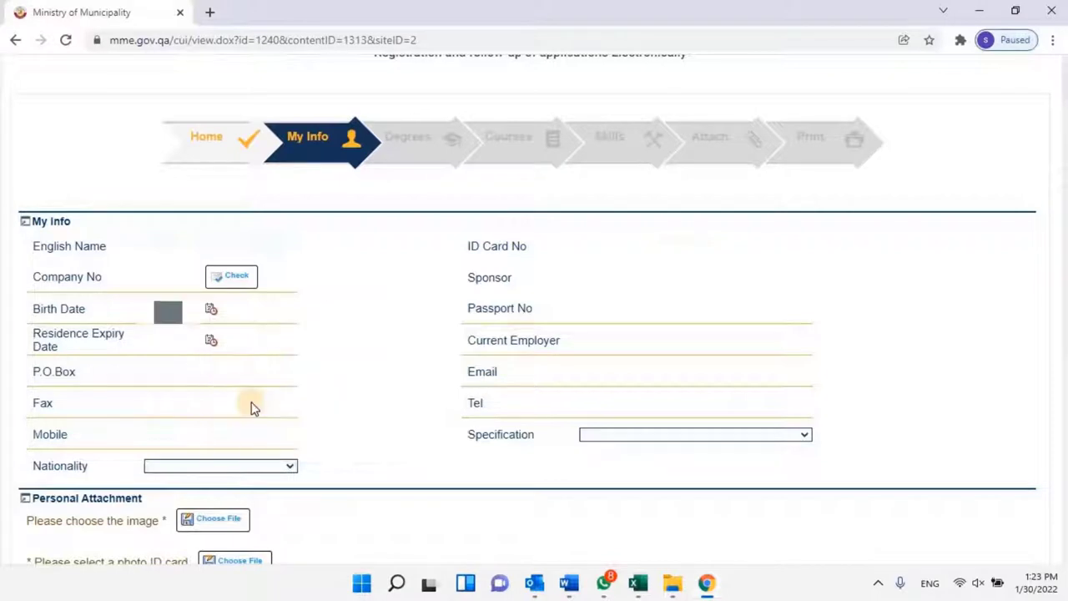
left_click(209, 341)
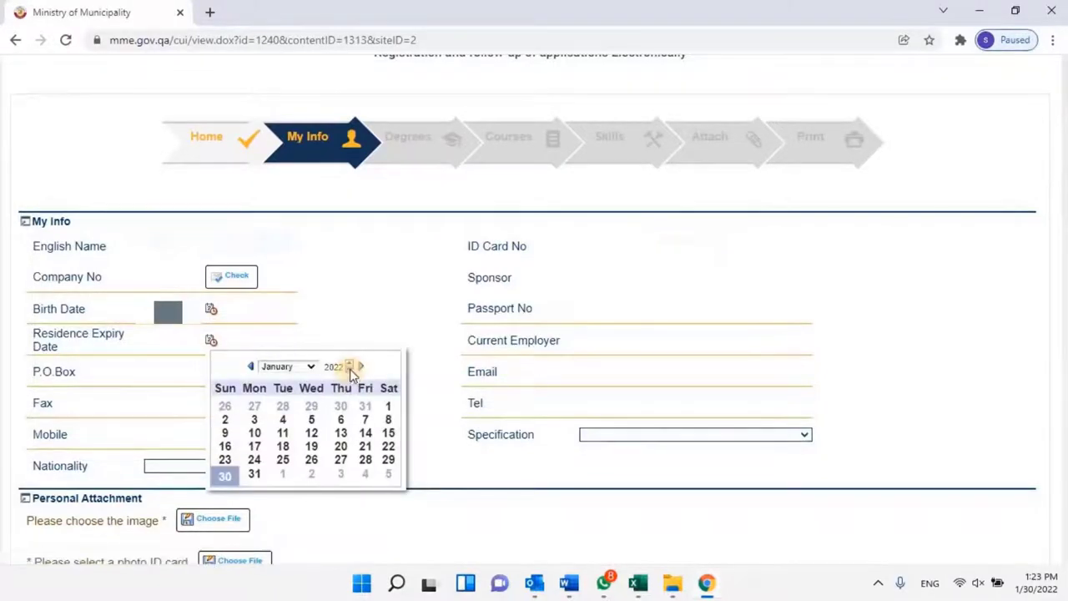
left_click(288, 365)
left_click(287, 392)
left_click(281, 428)
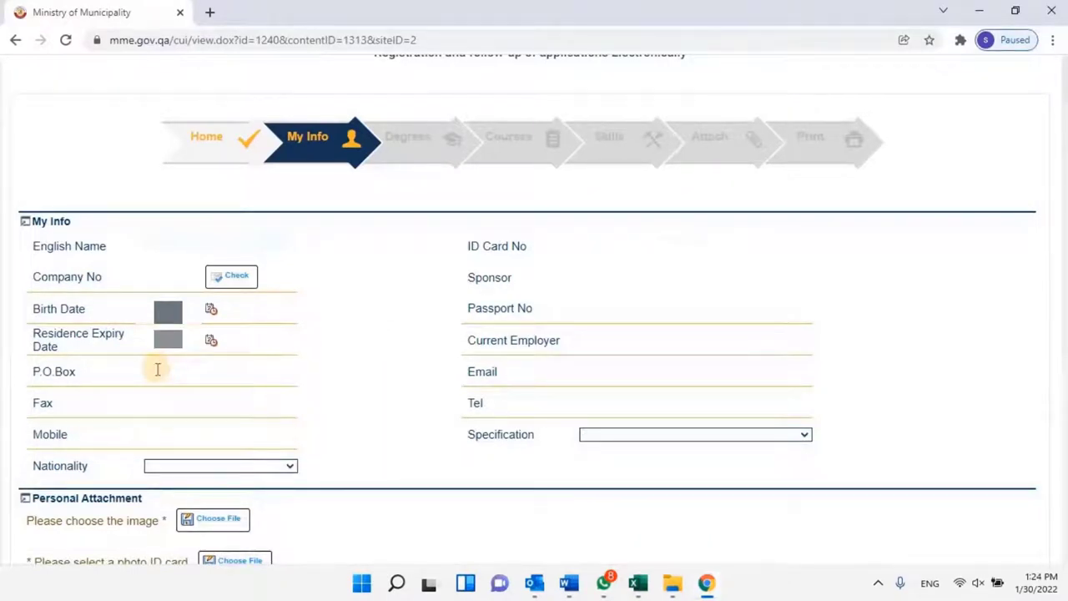
Enter company number 16, P.O.Box, fax and mobile, and set nationality to India.
left_click(192, 279)
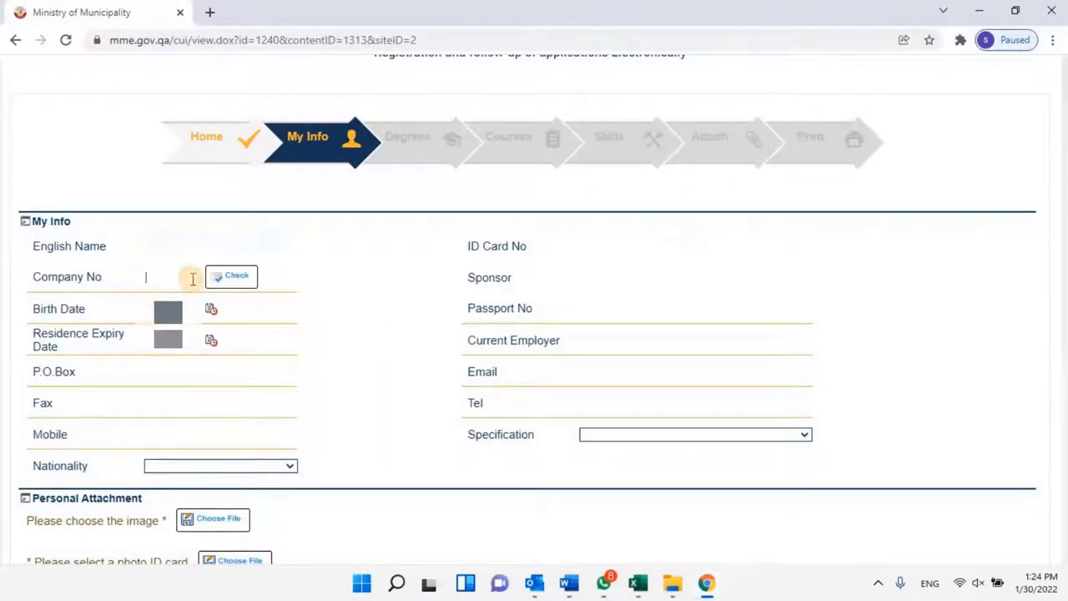
type("16")
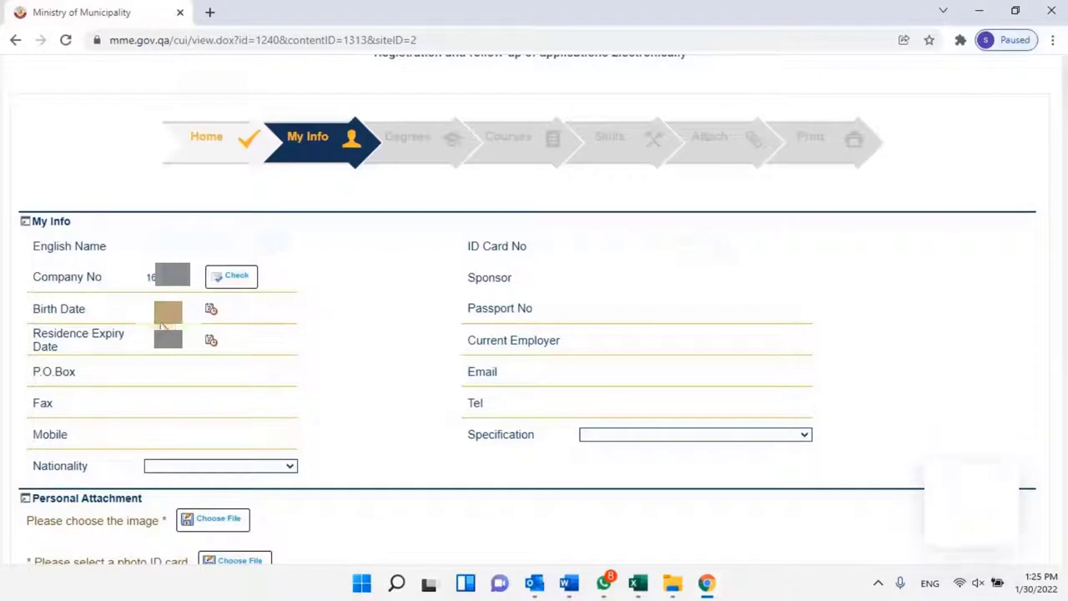
left_click(141, 372)
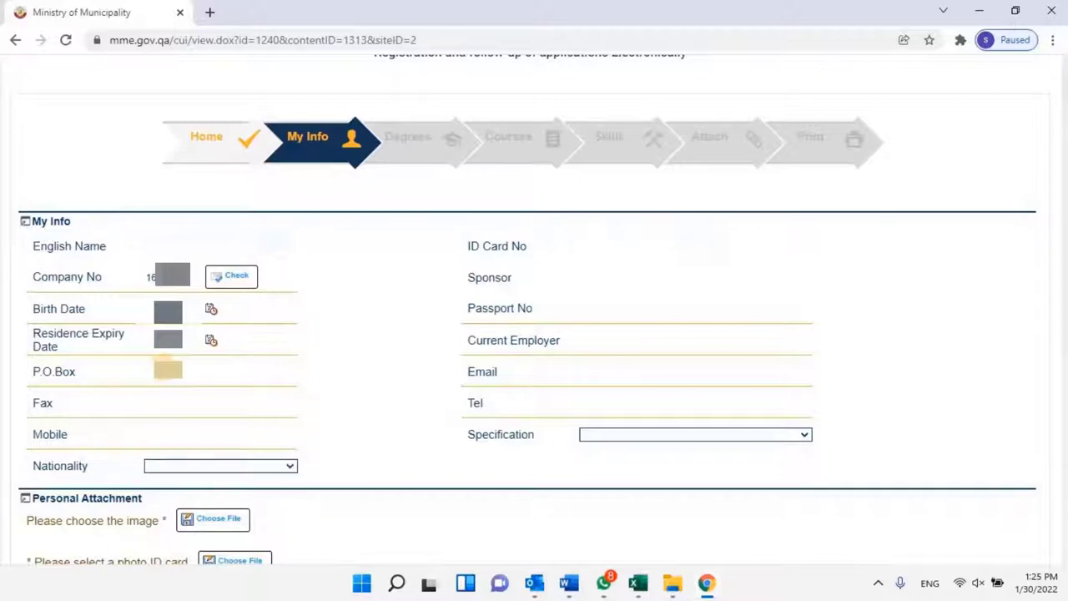
left_click(171, 402)
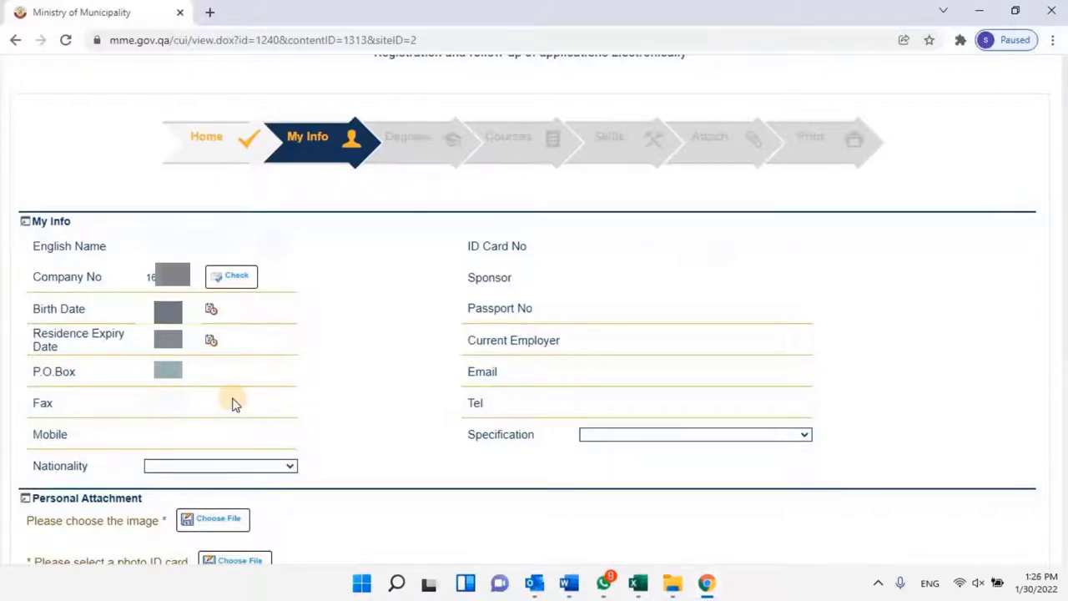
left_click(152, 437)
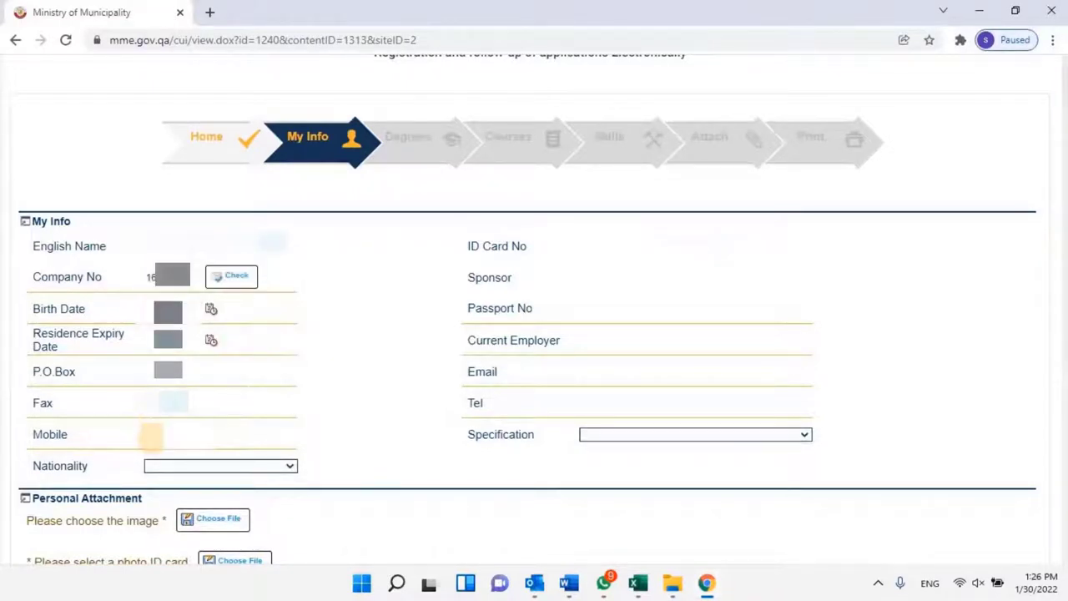
left_click(289, 467)
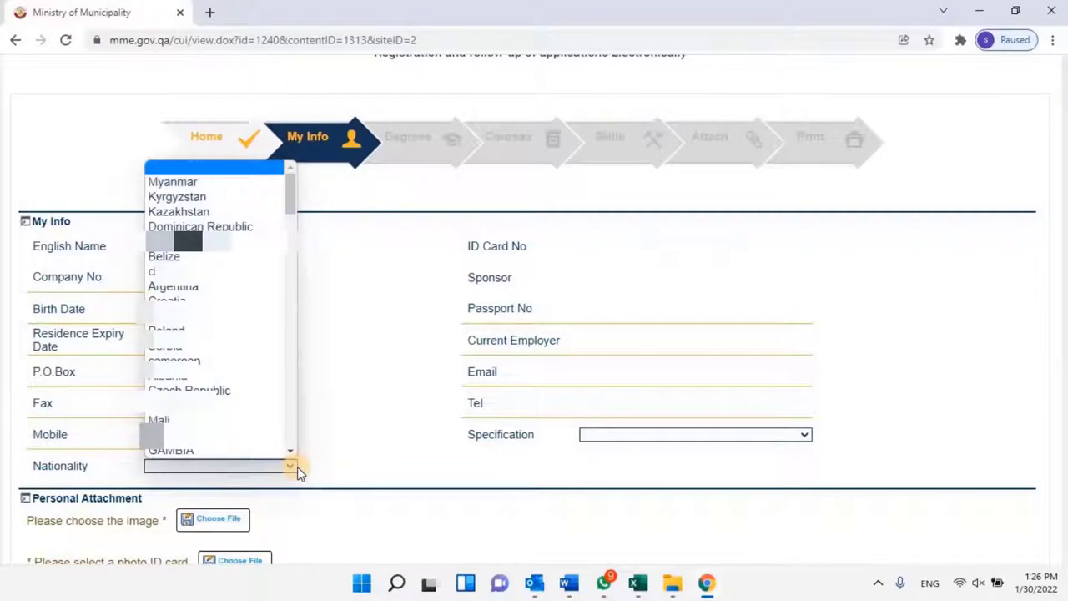
type("india")
key("Return")
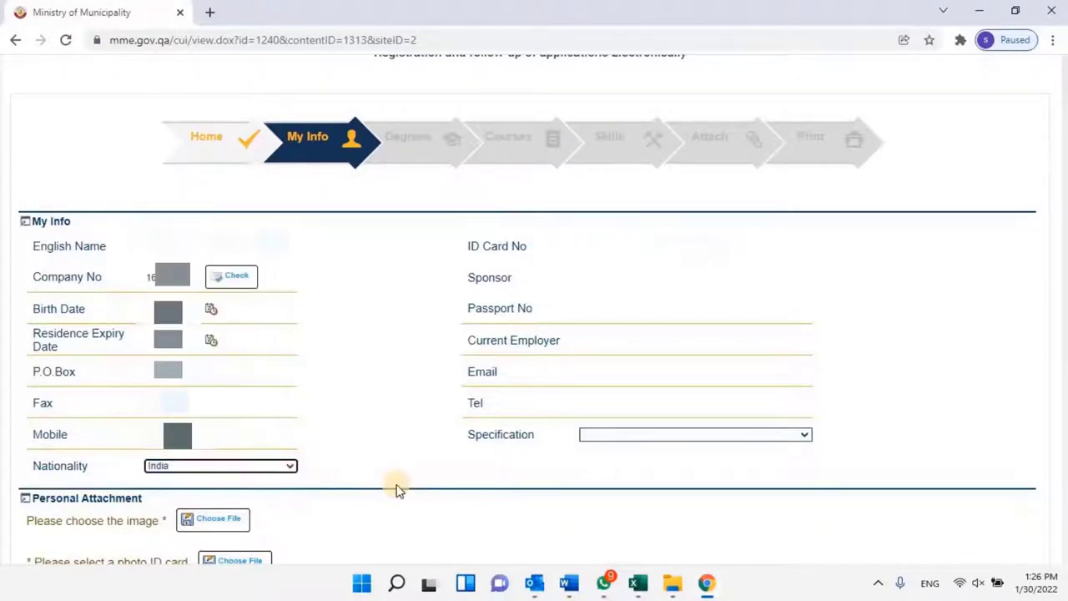
Enter 'employercompany' as current employer, then fill in the e-mail and telephone number.
left_click(597, 341)
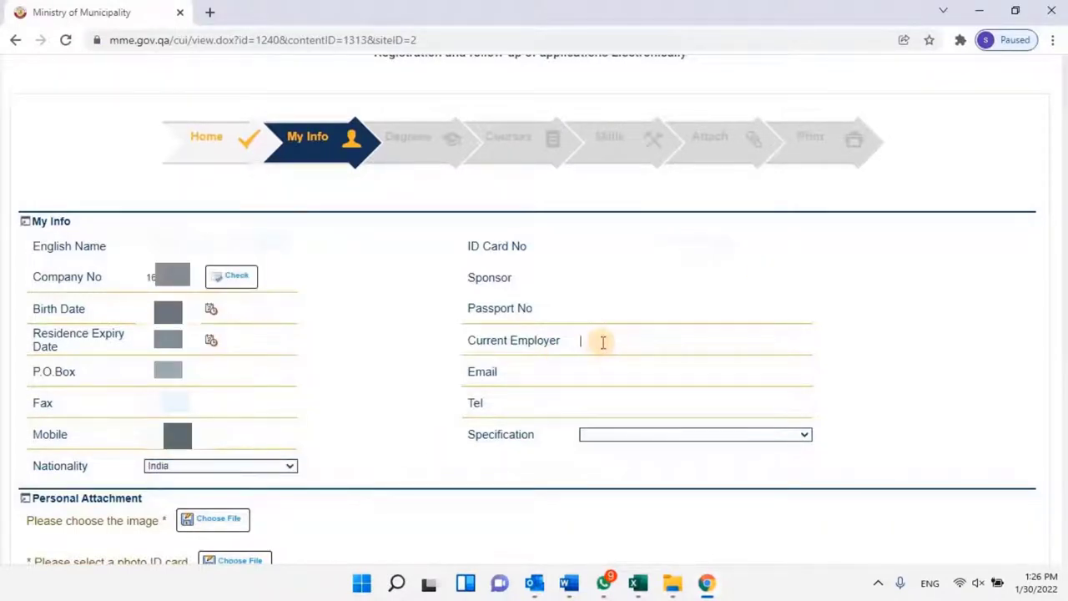
type("employer")
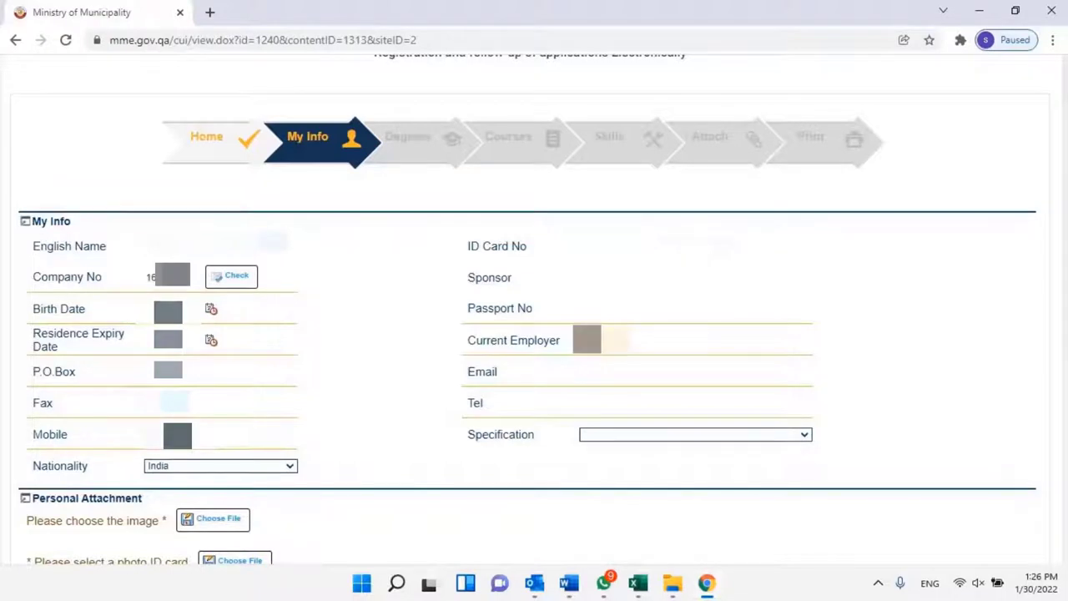
type("company")
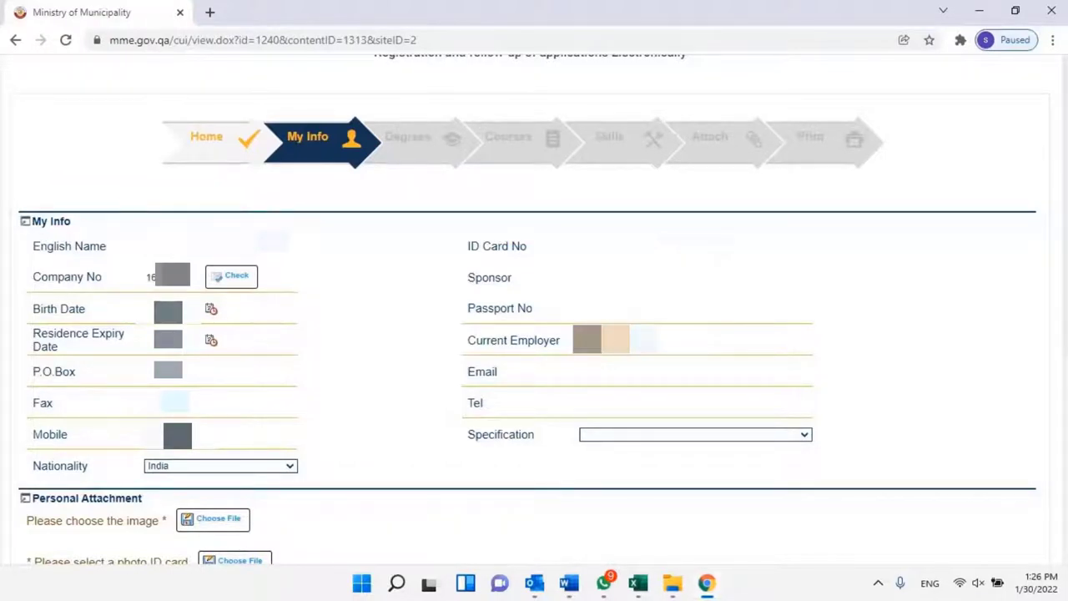
left_click(596, 367)
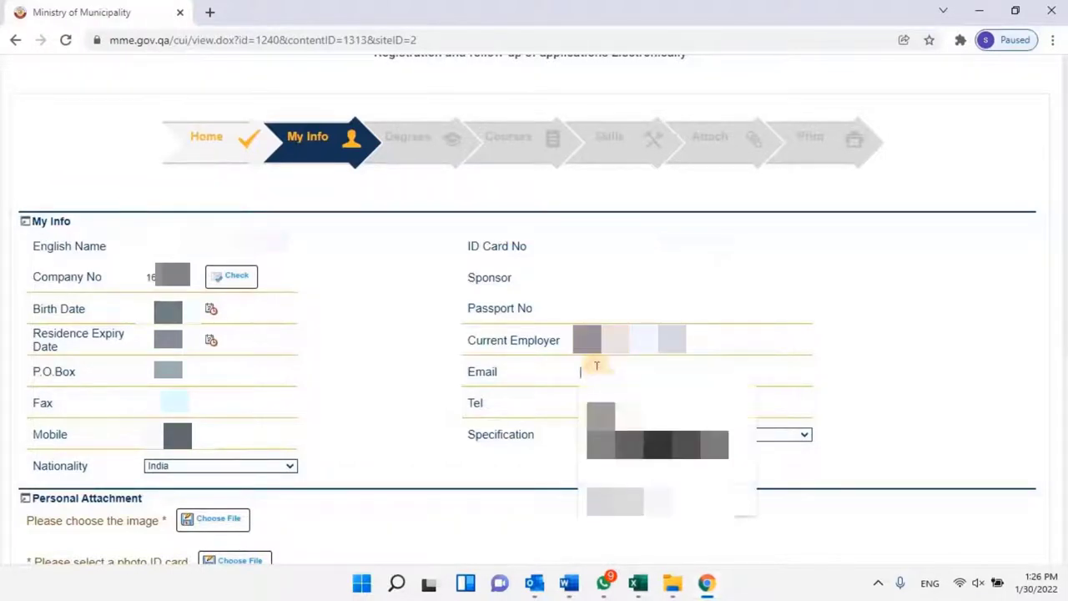
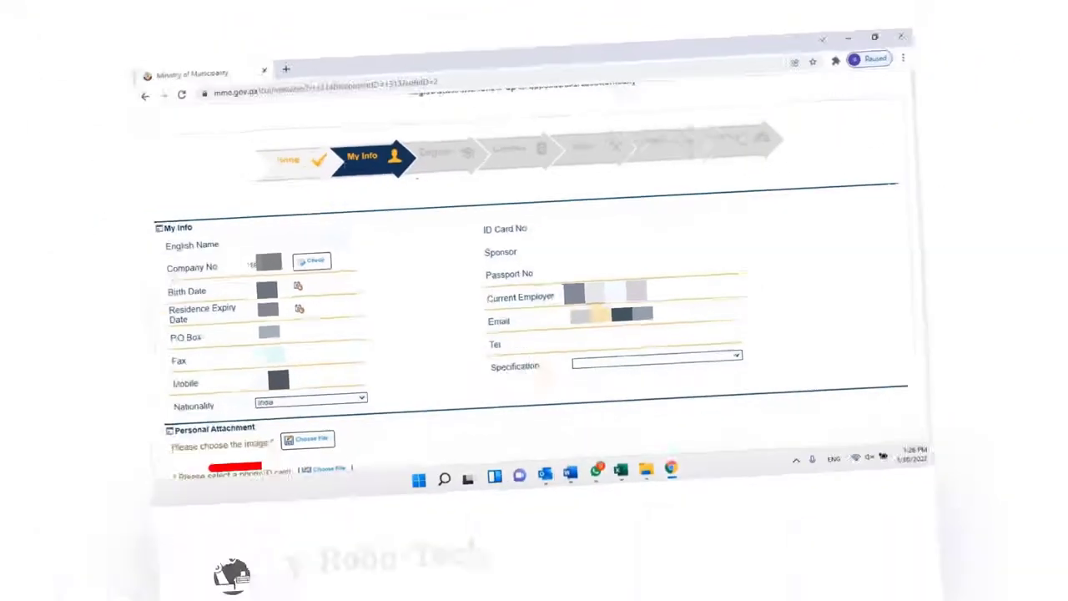
left_click(633, 399)
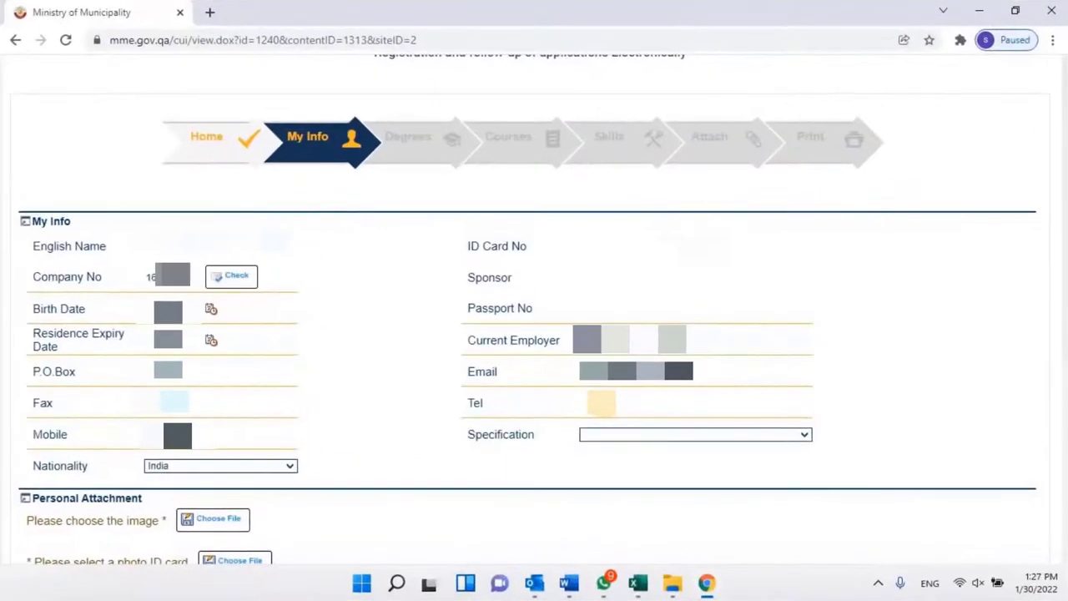
Choose Electrical & Electronic Engineering as Specification and scroll to Personal Attachment.
left_click(804, 437)
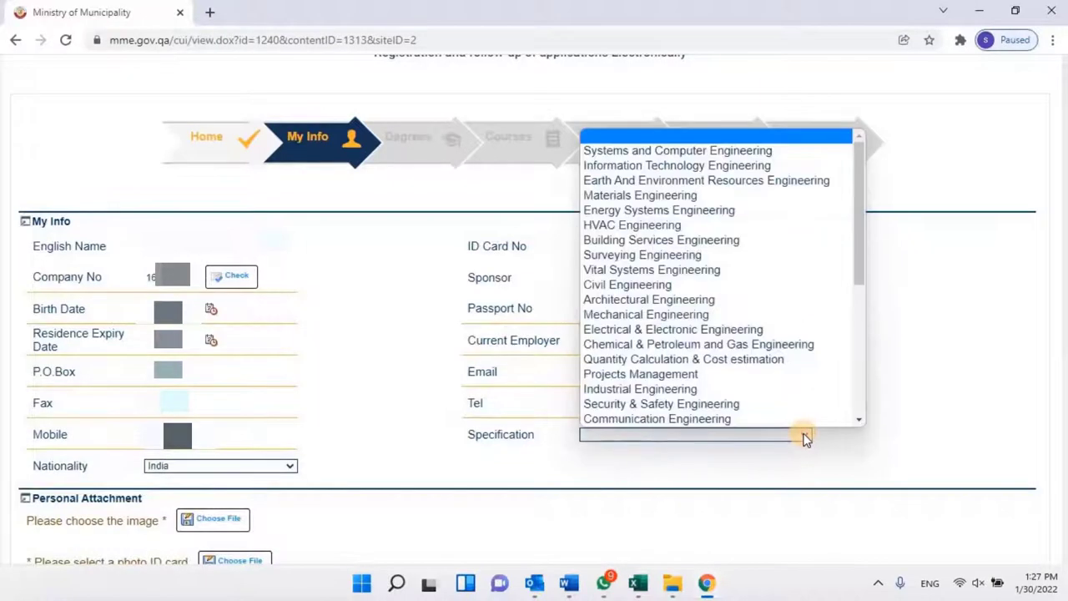
key("Down")
key("Down")
key("Down")
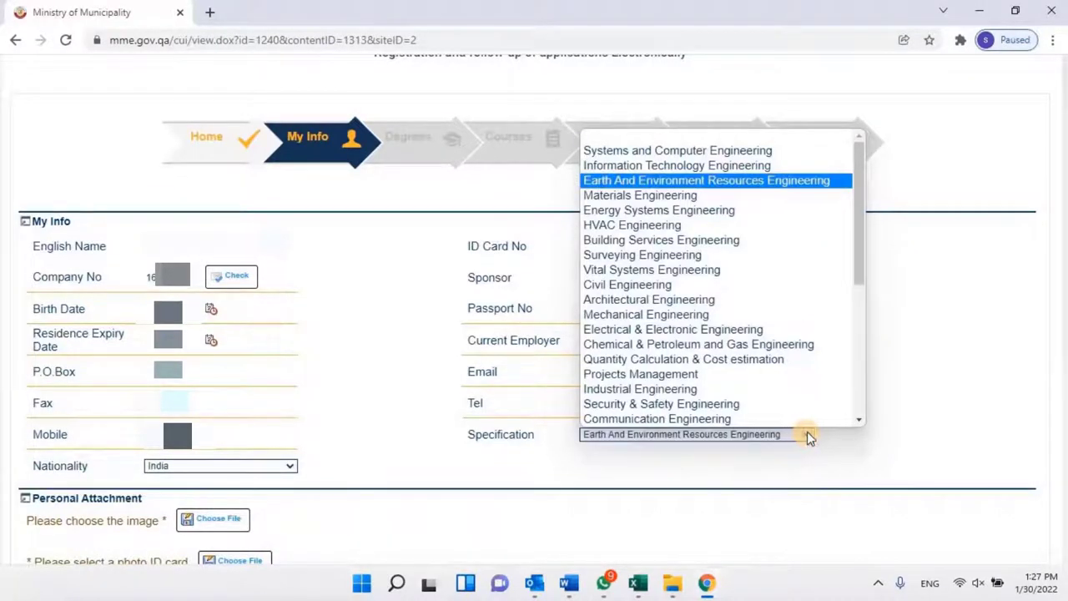
left_click(701, 330)
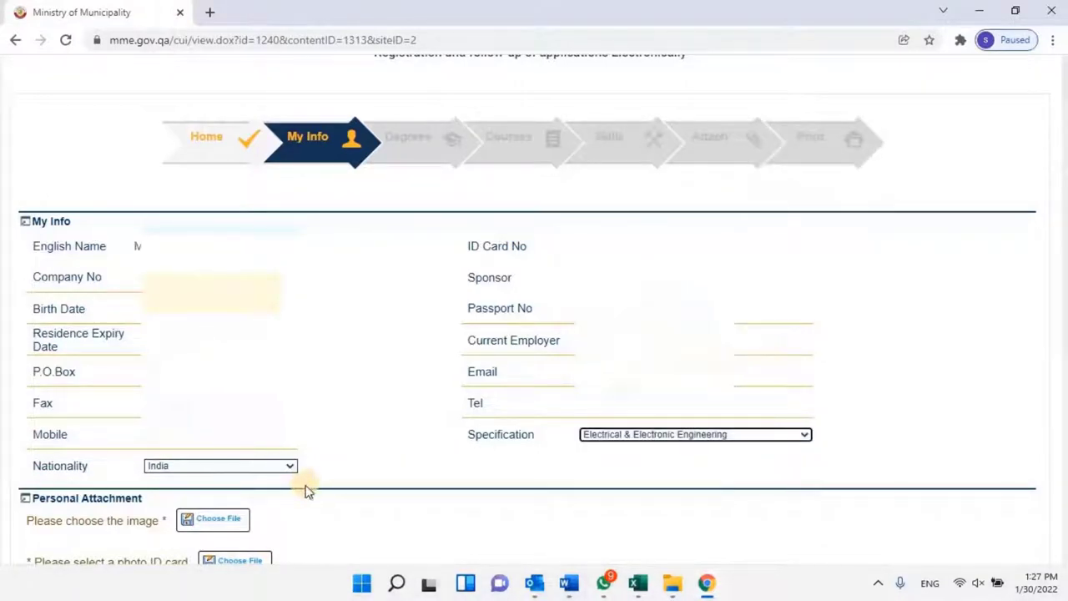
scroll(306, 491, "down", 2)
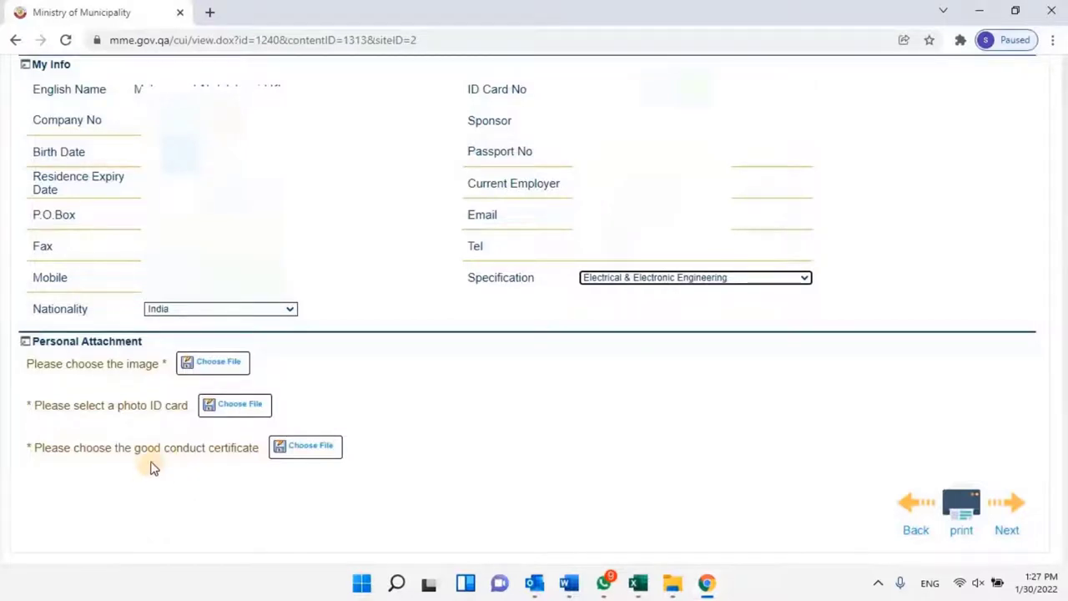
Select Photo.jpg and attach it as the personal photo.
left_click(205, 365)
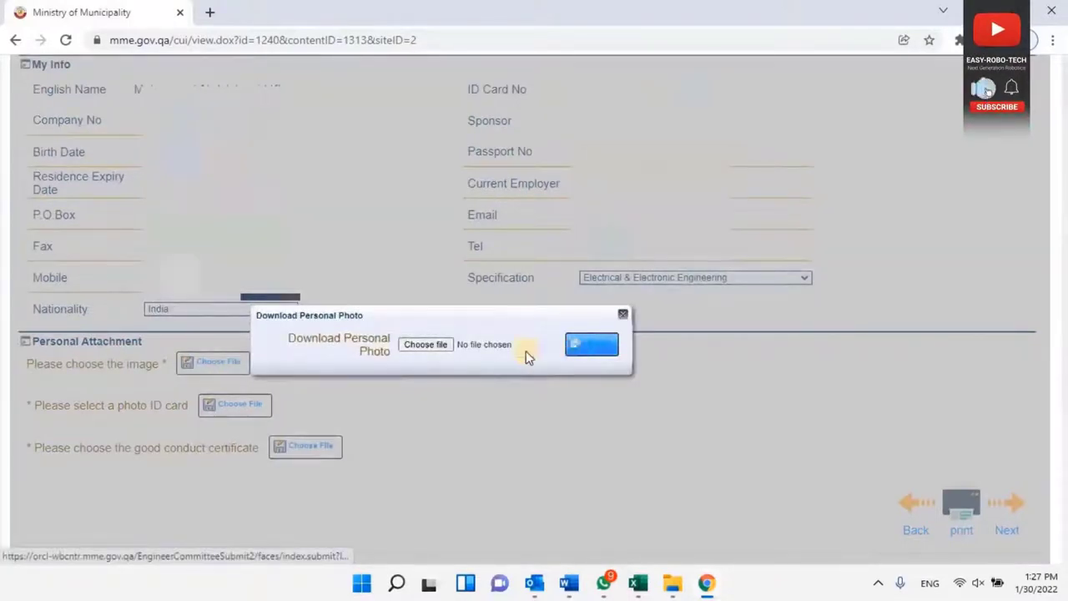
left_click(441, 347)
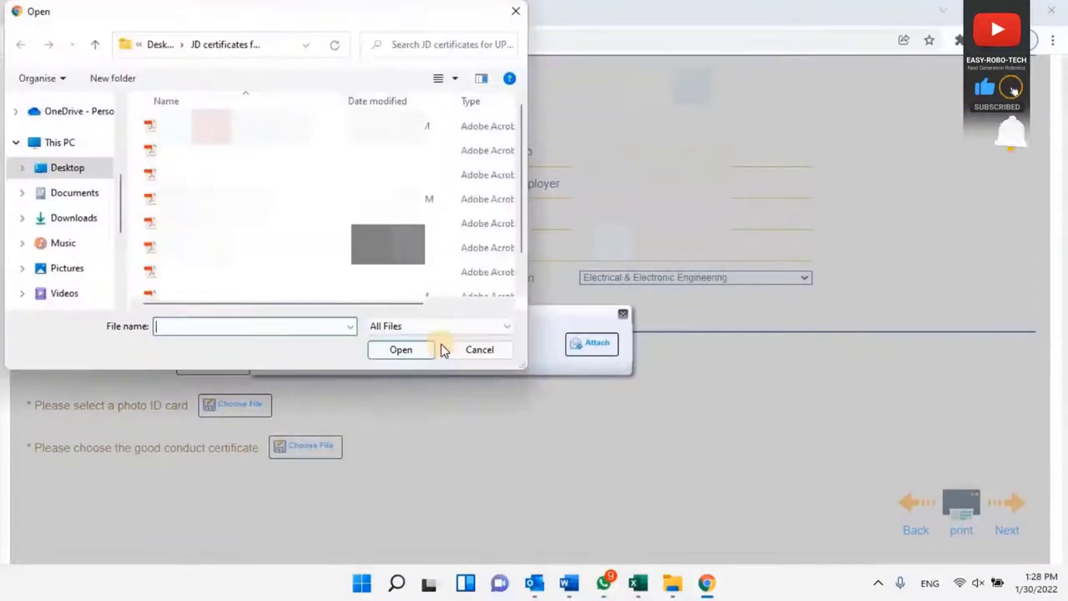
left_click(267, 285)
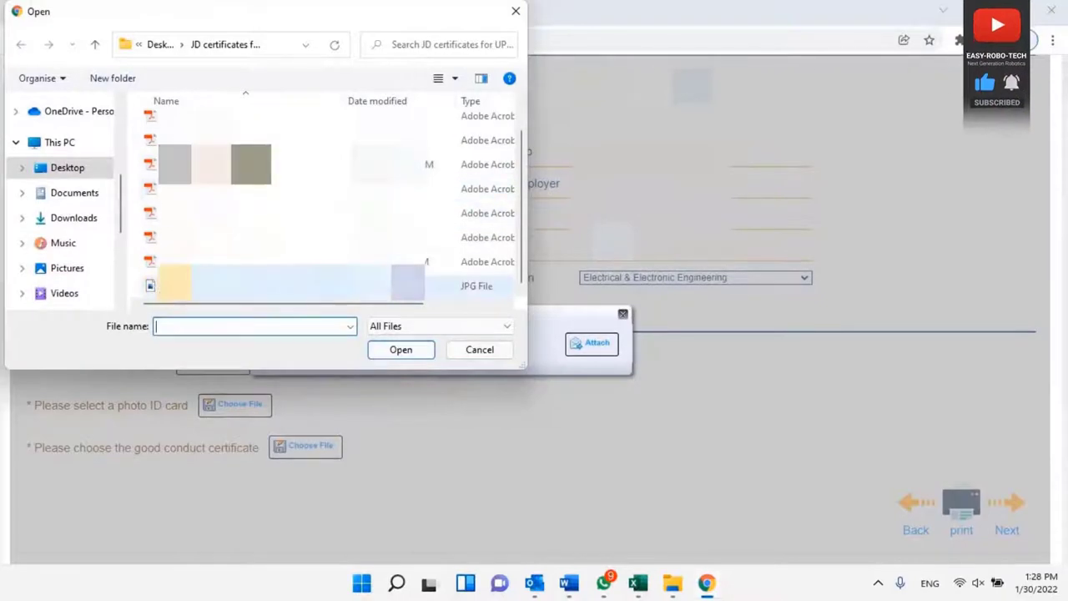
left_click(421, 354)
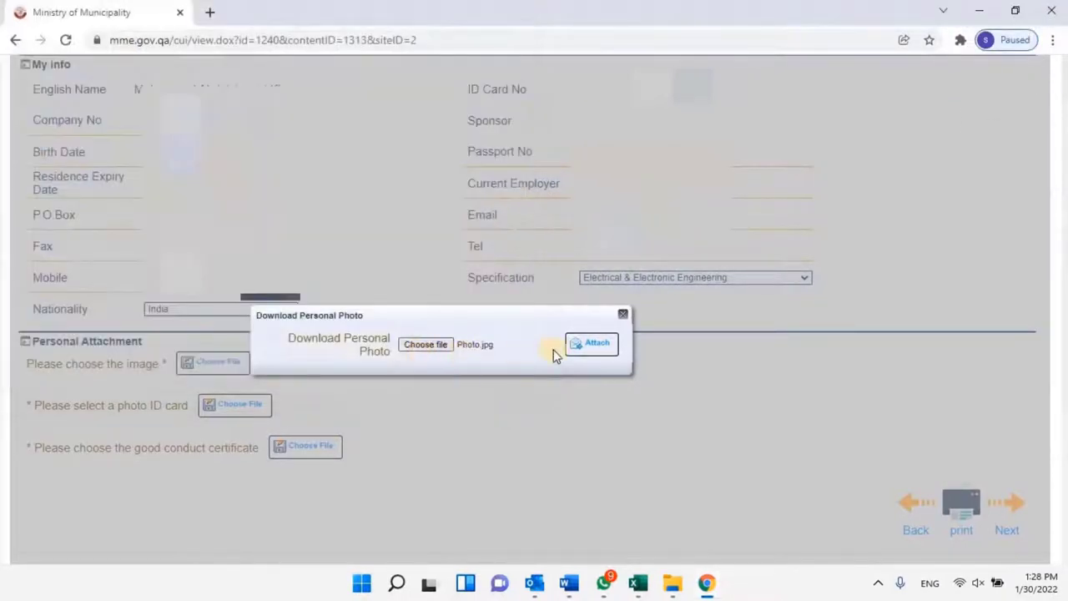
left_click(606, 349)
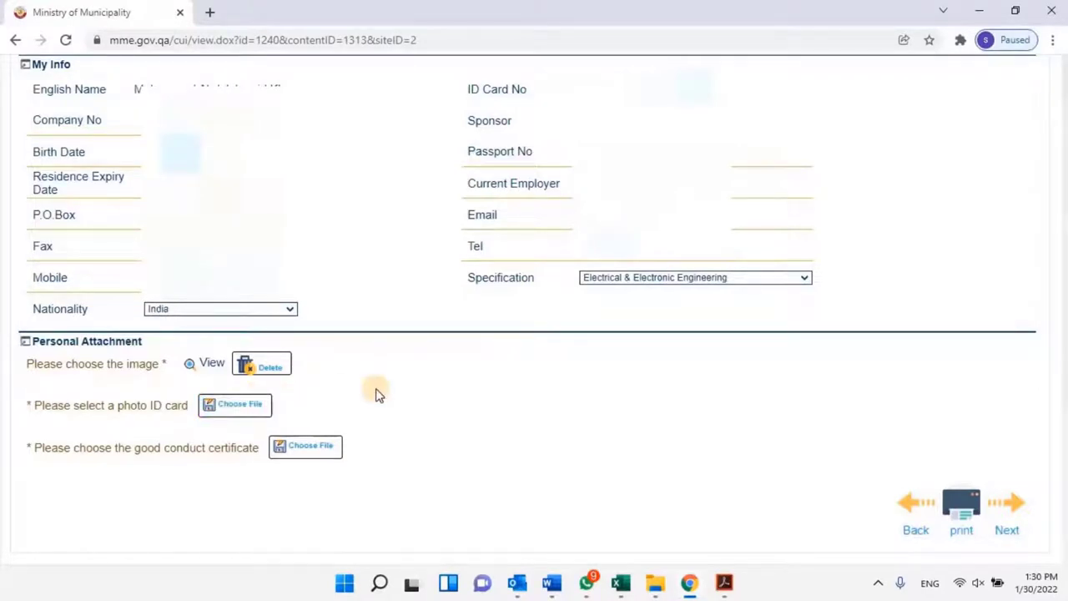
Select QID.jpg and attach it as the photo ID card.
left_click(247, 407)
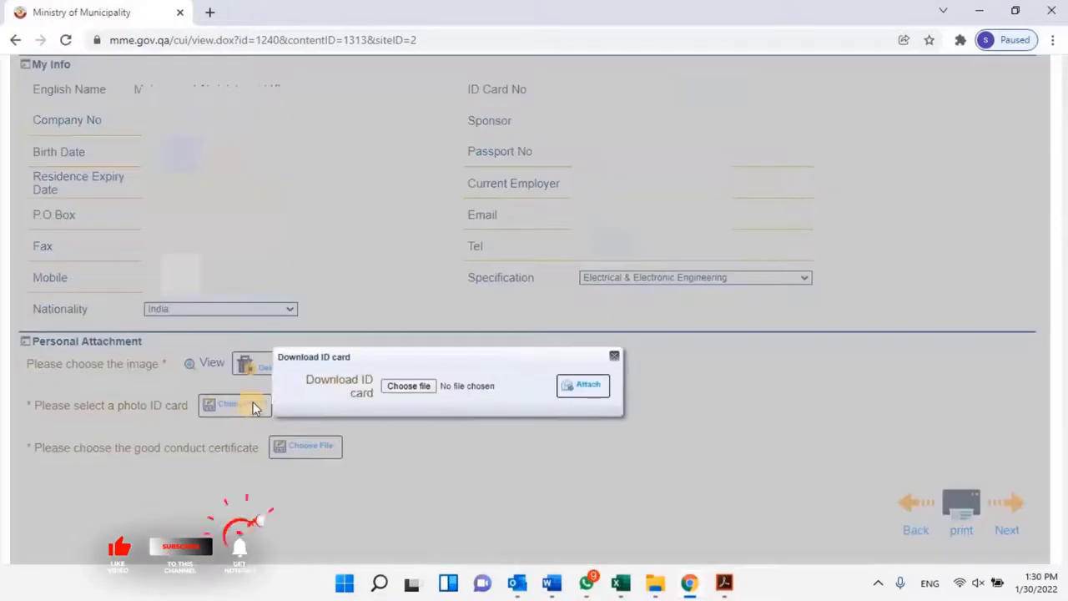
left_click(418, 385)
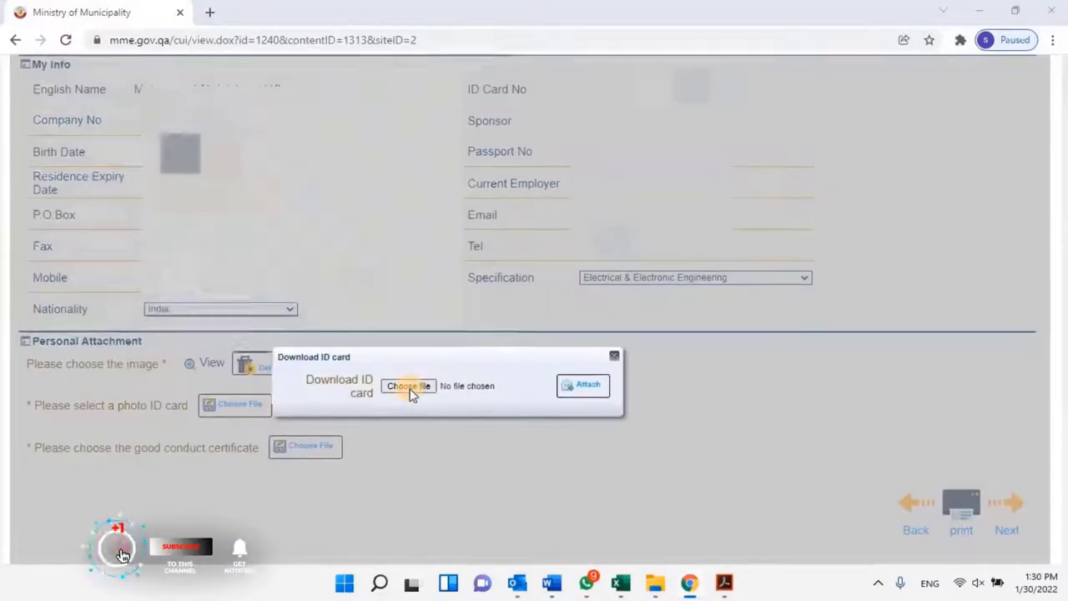
scroll(251, 250, "down", 2)
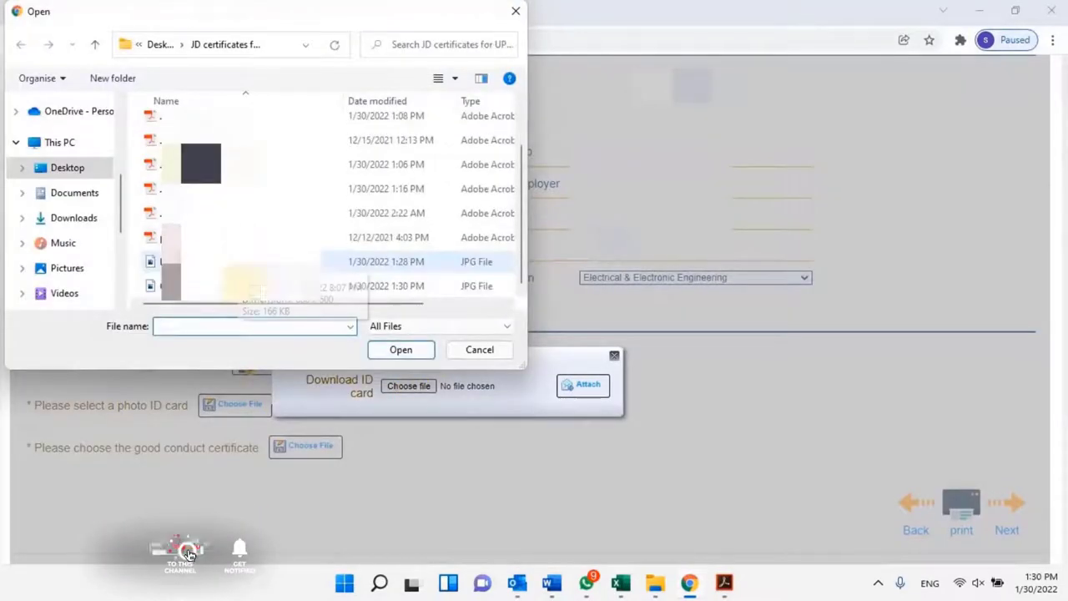
left_click(250, 286)
left_click(401, 350)
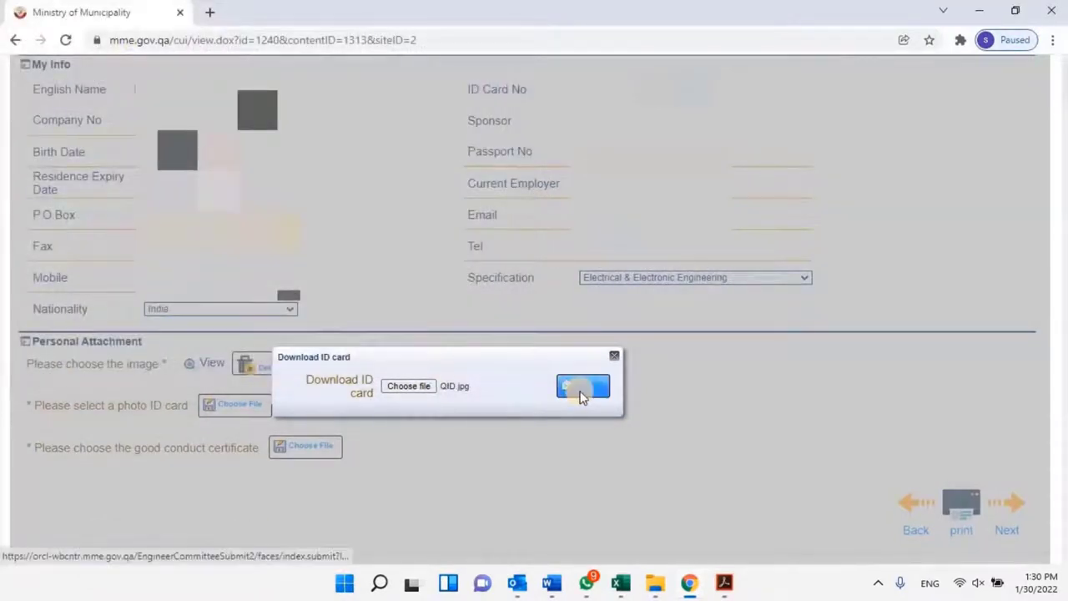
left_click(581, 392)
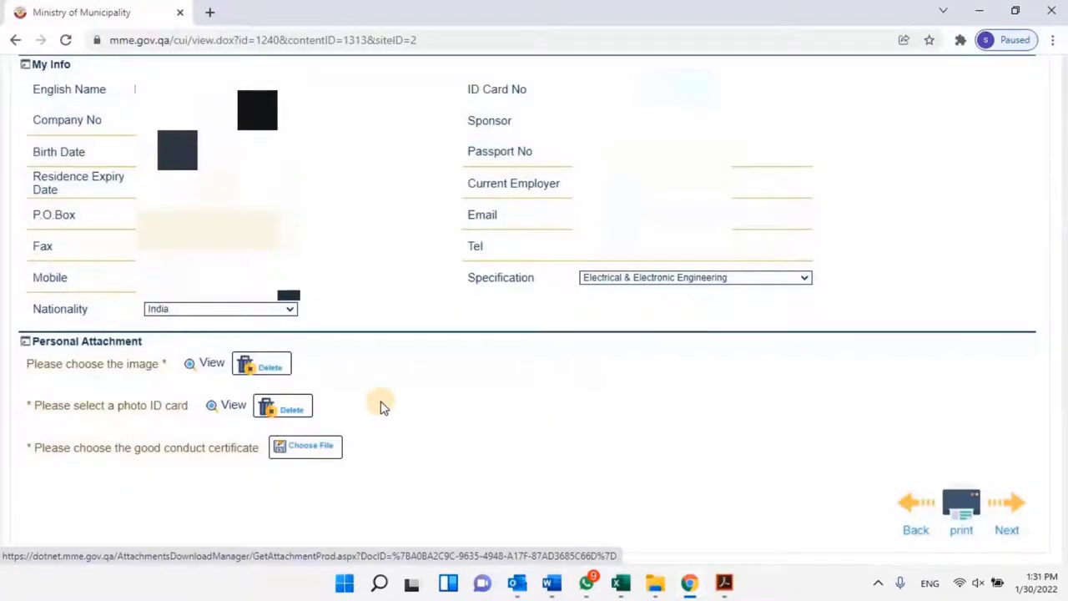
left_click(310, 449)
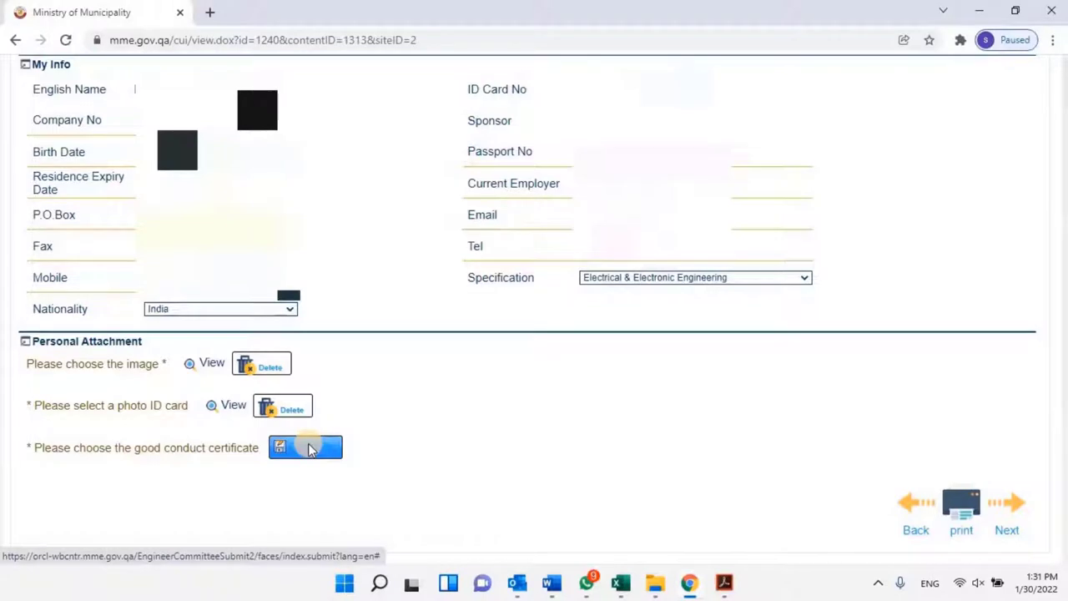
Select the QPC Letter file and attach it as the good conduct certificate.
left_click(308, 446)
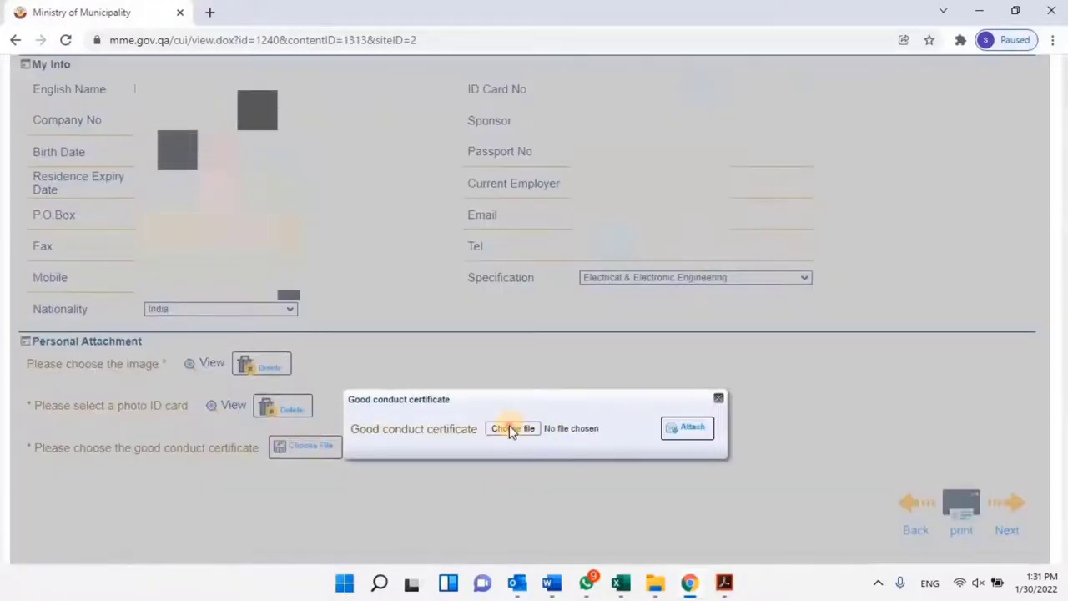
left_click(512, 428)
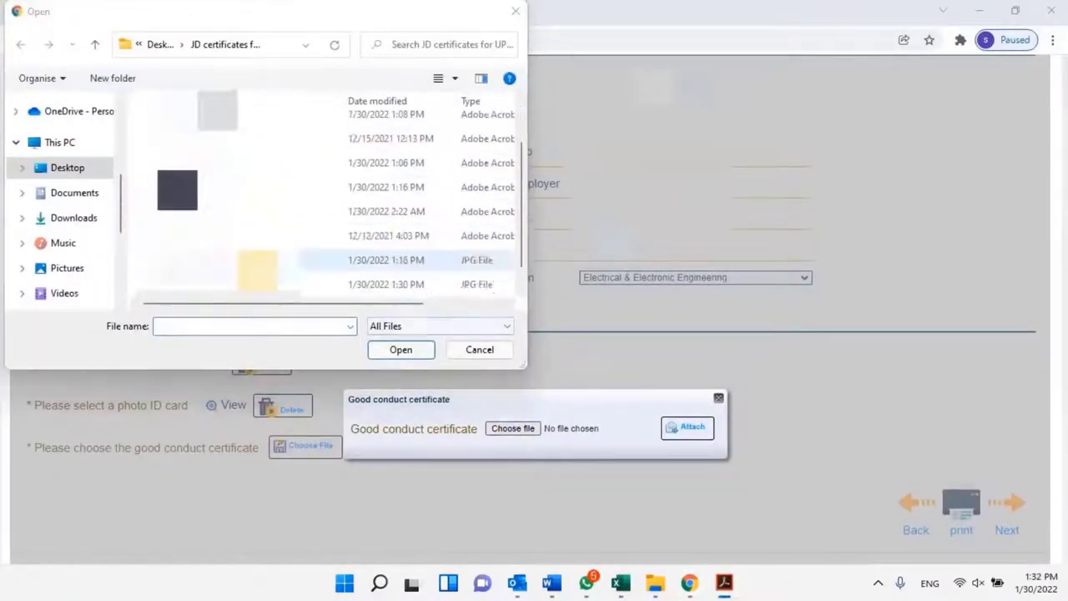
left_click(257, 280)
left_click(404, 352)
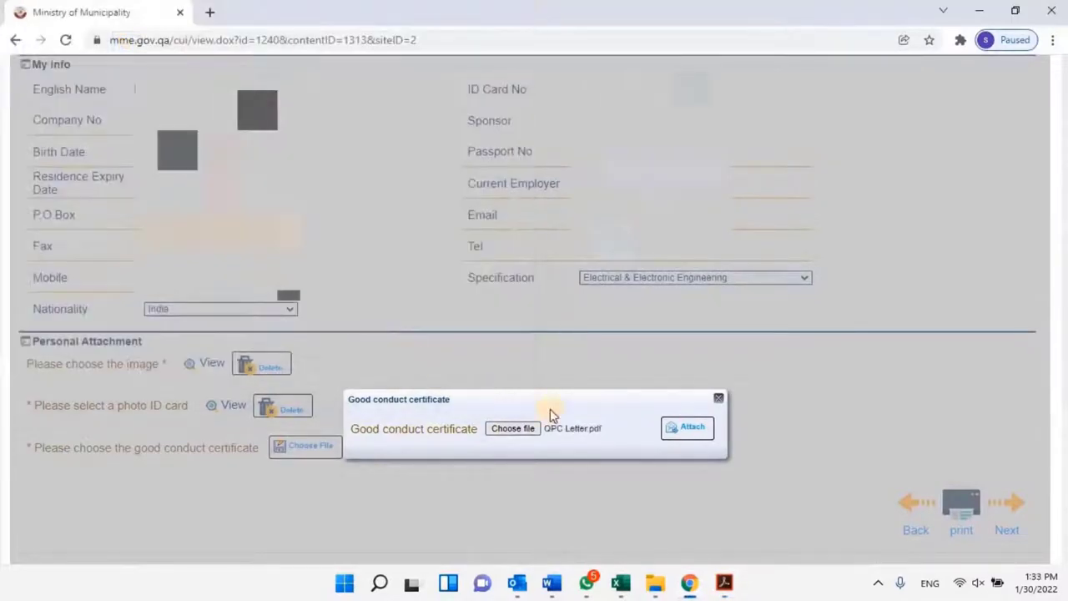
left_click(687, 430)
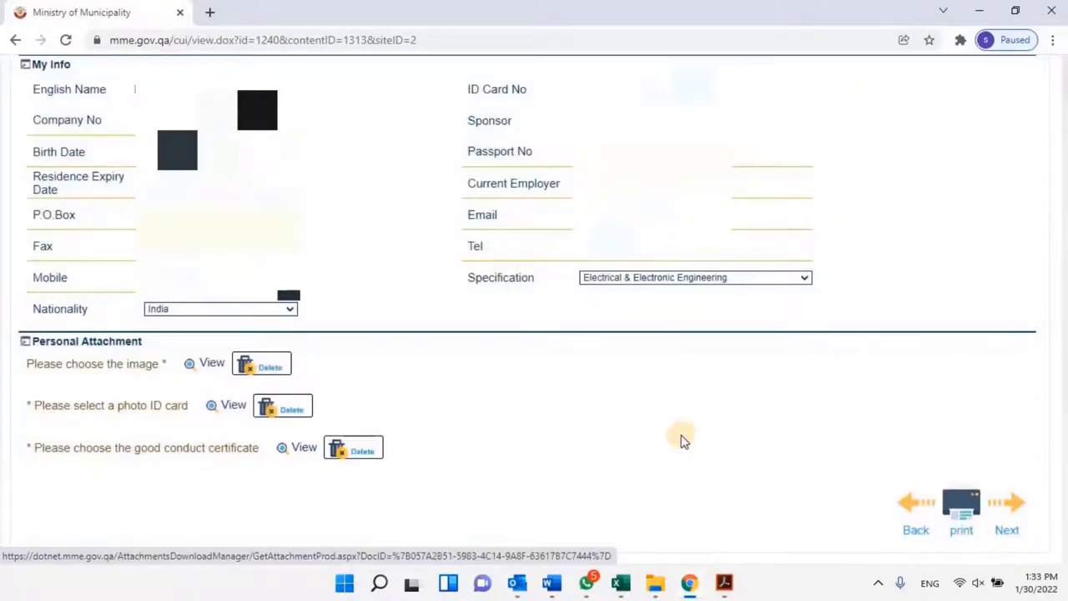
Preview the personal photo, ID card and good conduct certificate, closing each preview.
left_click(207, 368)
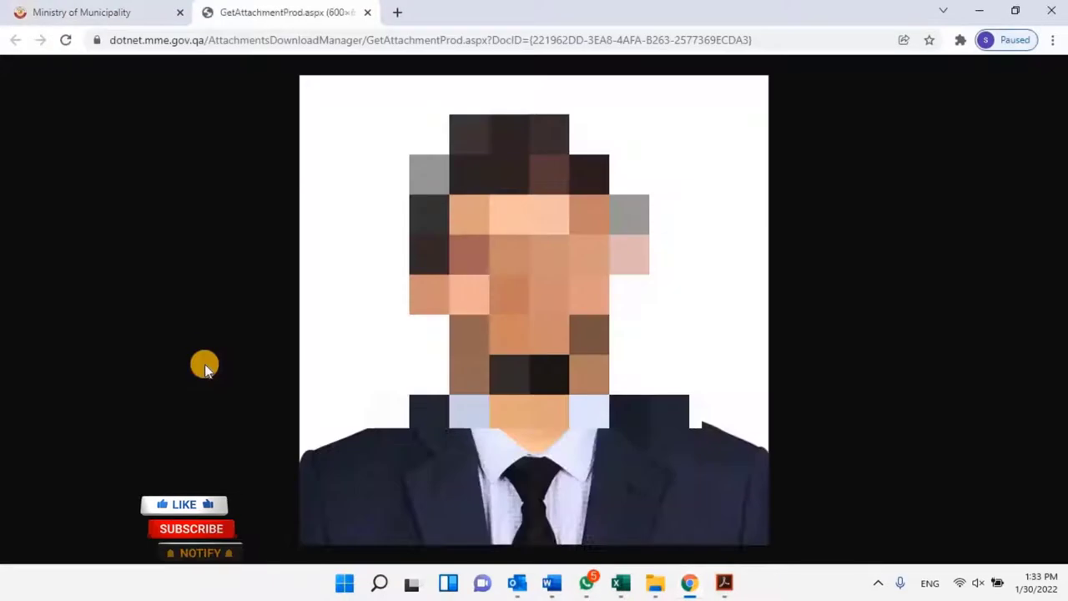
left_click(367, 13)
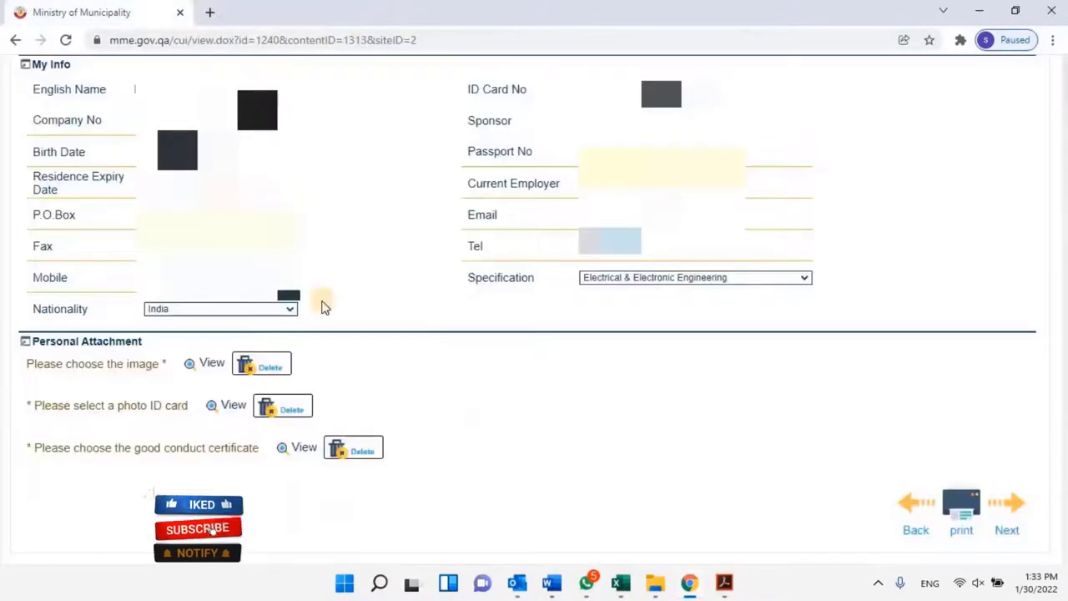
left_click(231, 407)
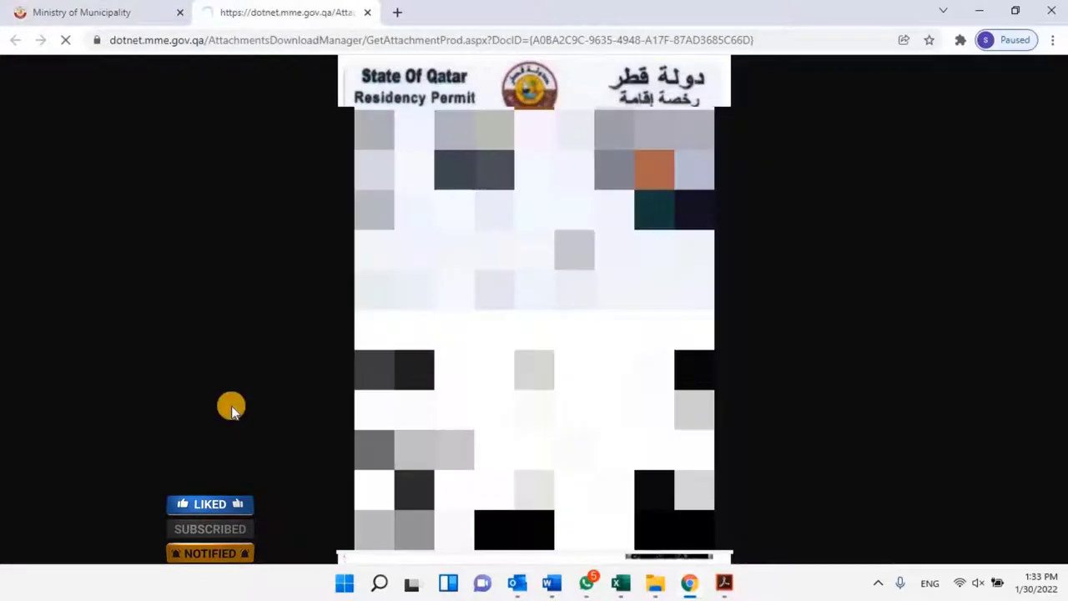
left_click(366, 13)
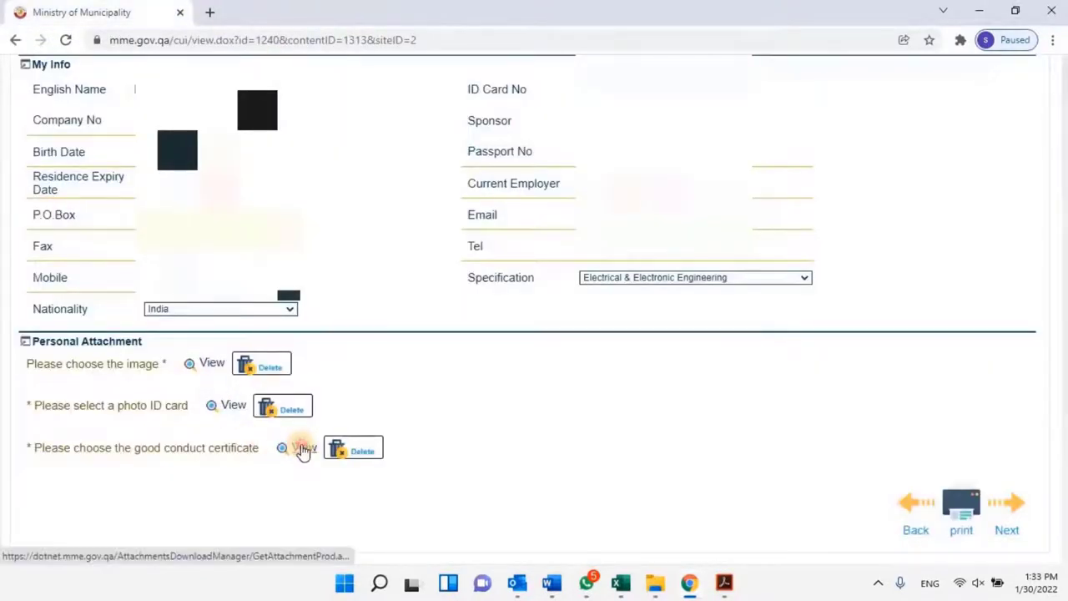
left_click(301, 447)
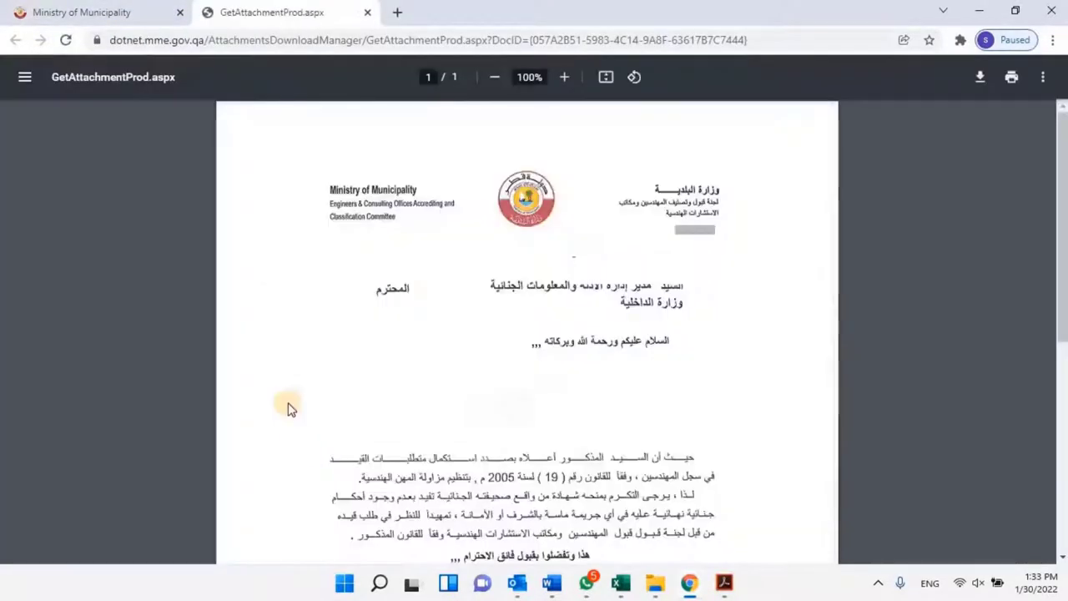
left_click(367, 13)
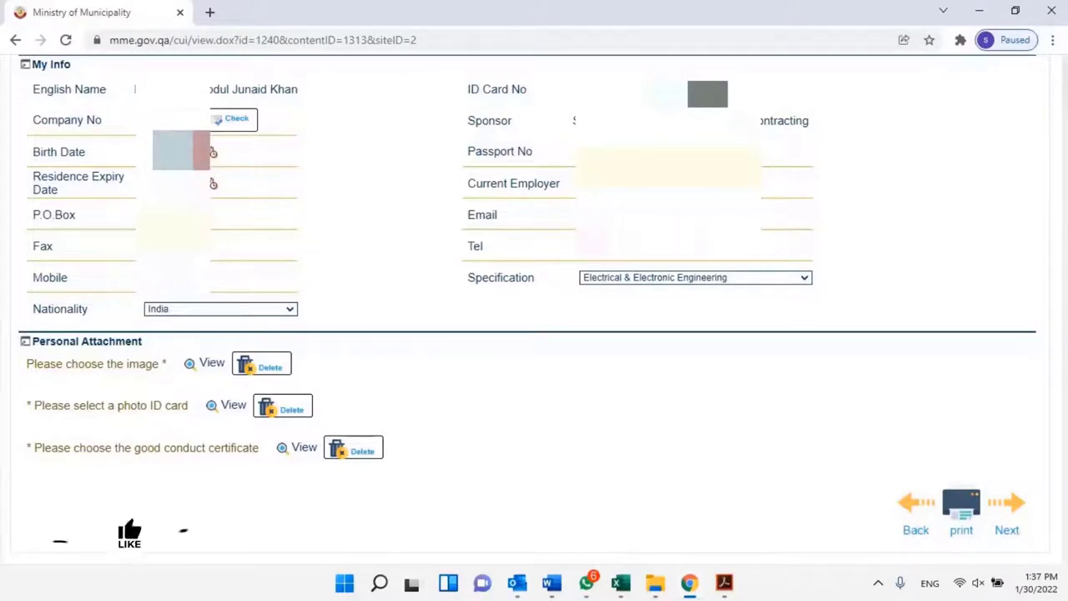
scroll(1002, 458, "down", 1)
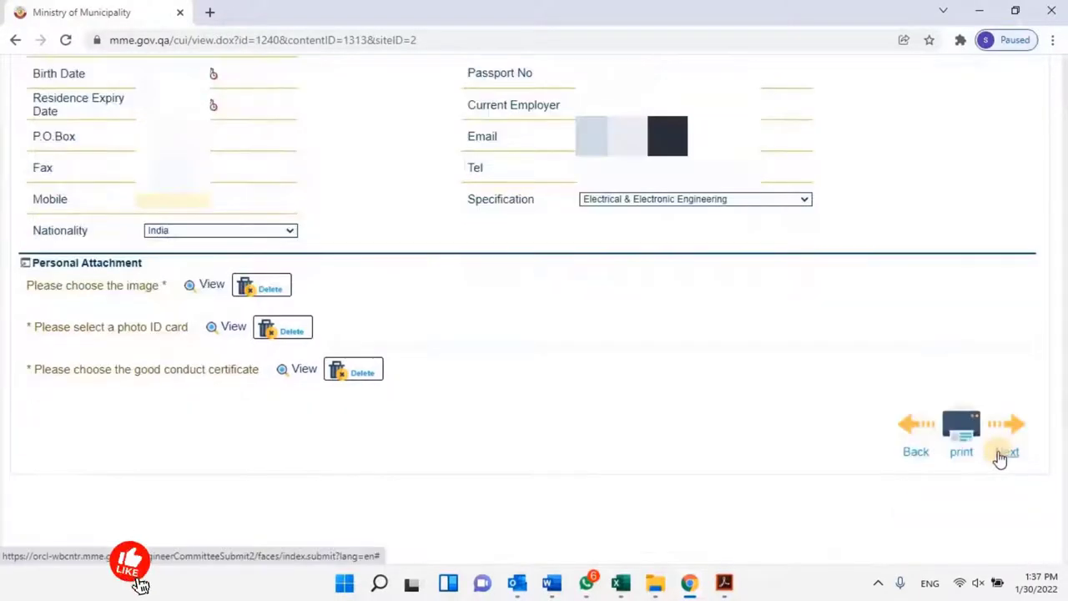
Start a new degree: India, Jawaharlal Nehru Technology University, Electrical & Electronic Engineering specification.
left_click(1001, 458)
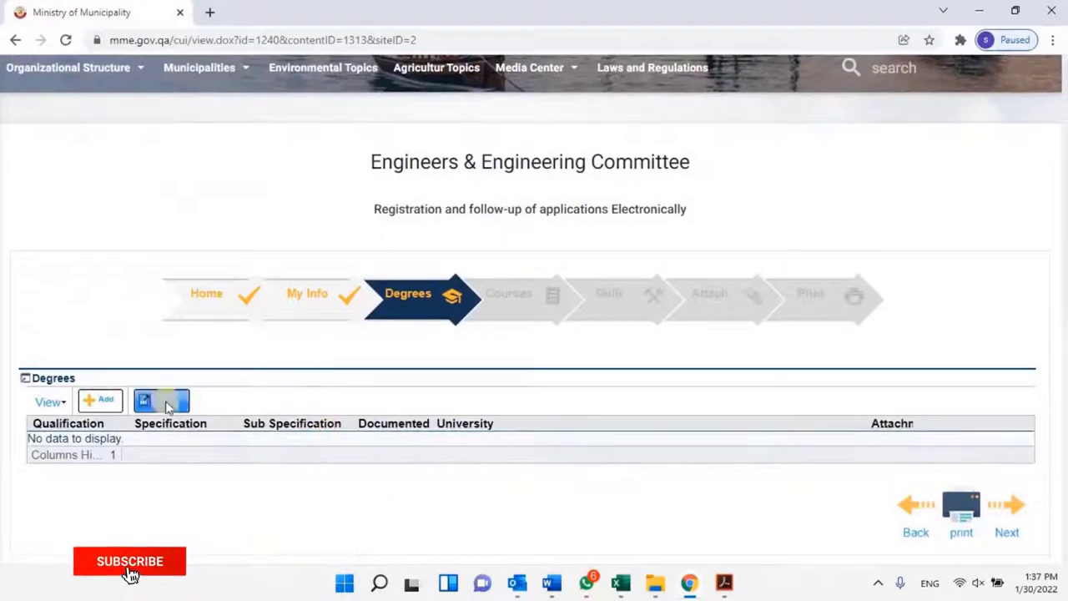
left_click(99, 404)
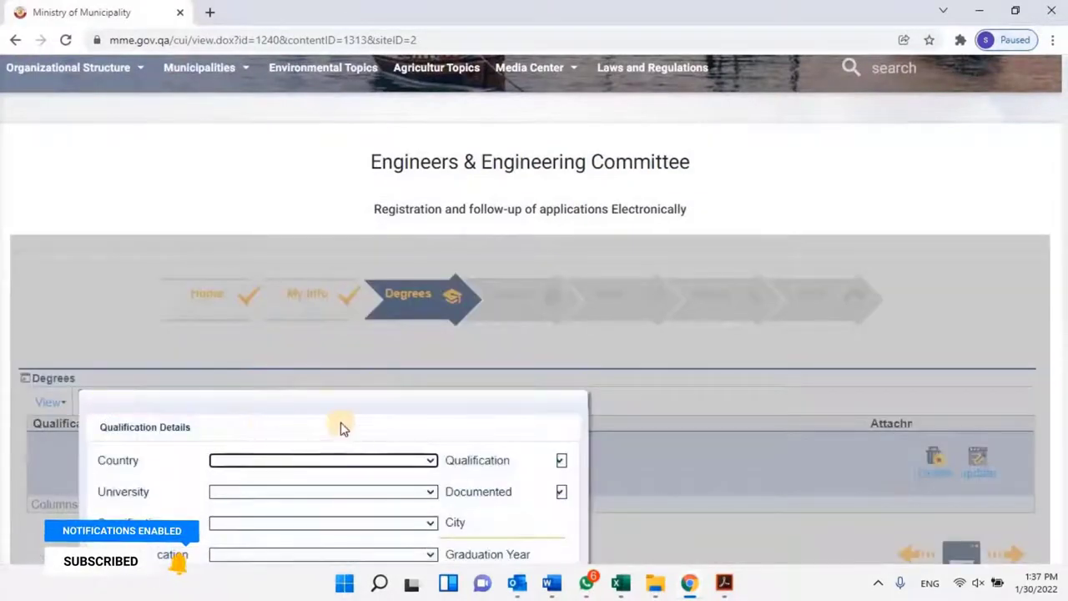
scroll(331, 373, "down", 1)
scroll(331, 373, "down", 2)
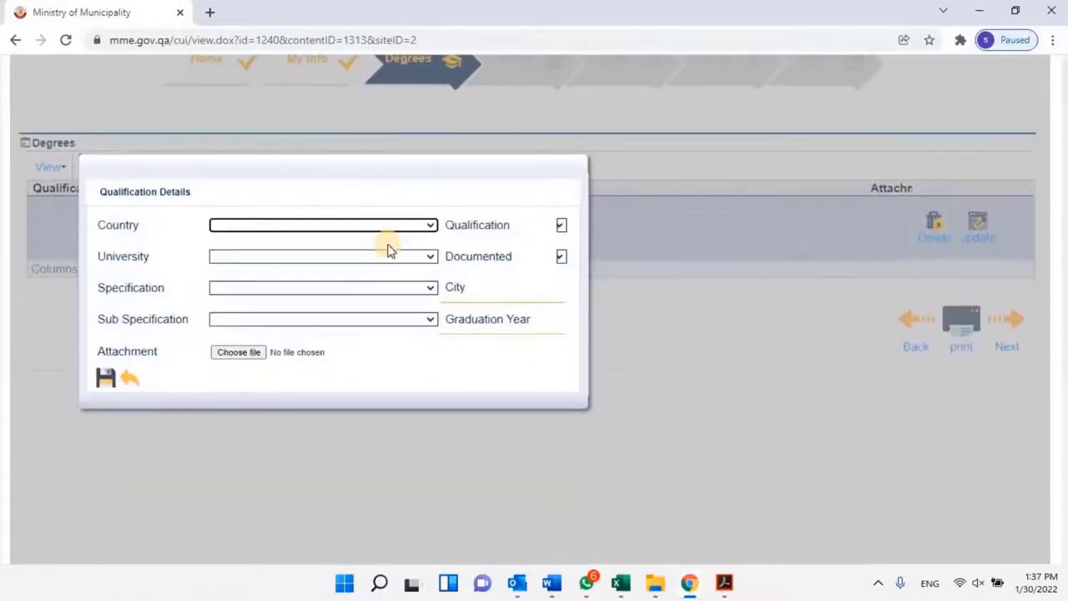
left_click(431, 226)
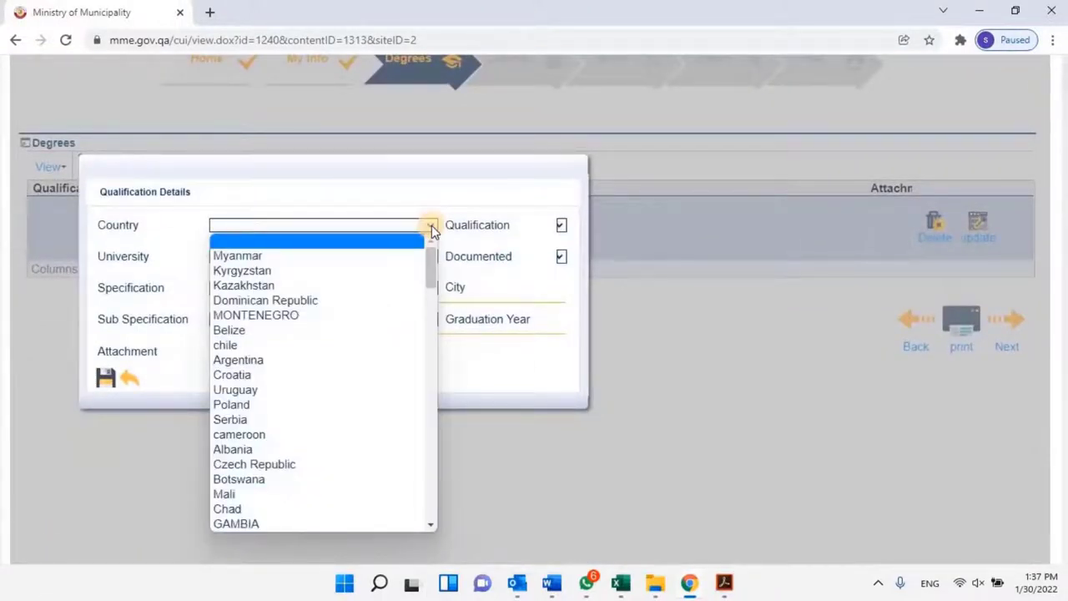
type("in")
key("Return")
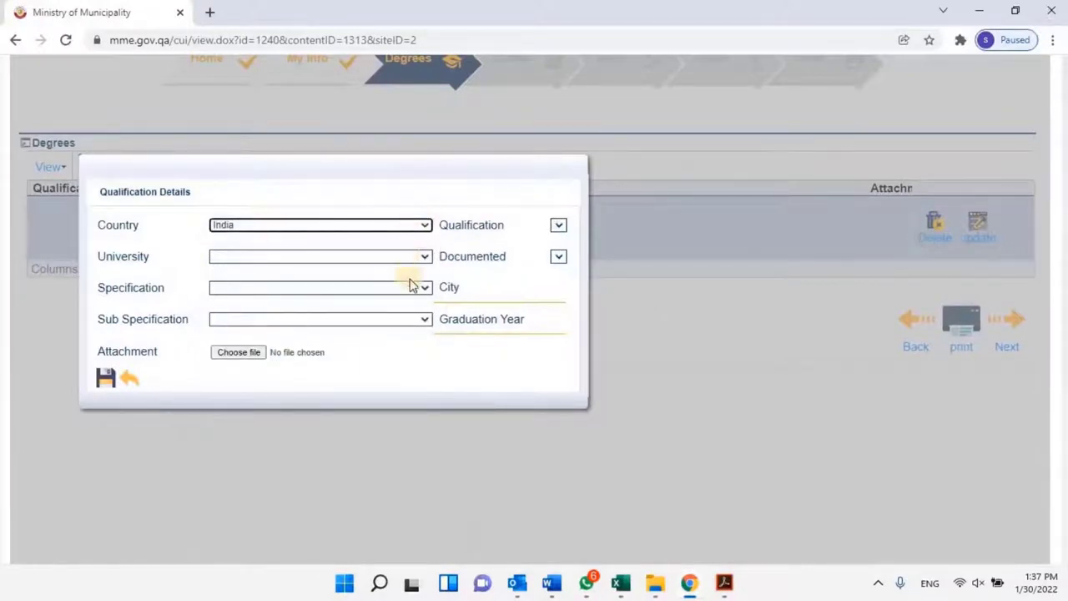
left_click(426, 258)
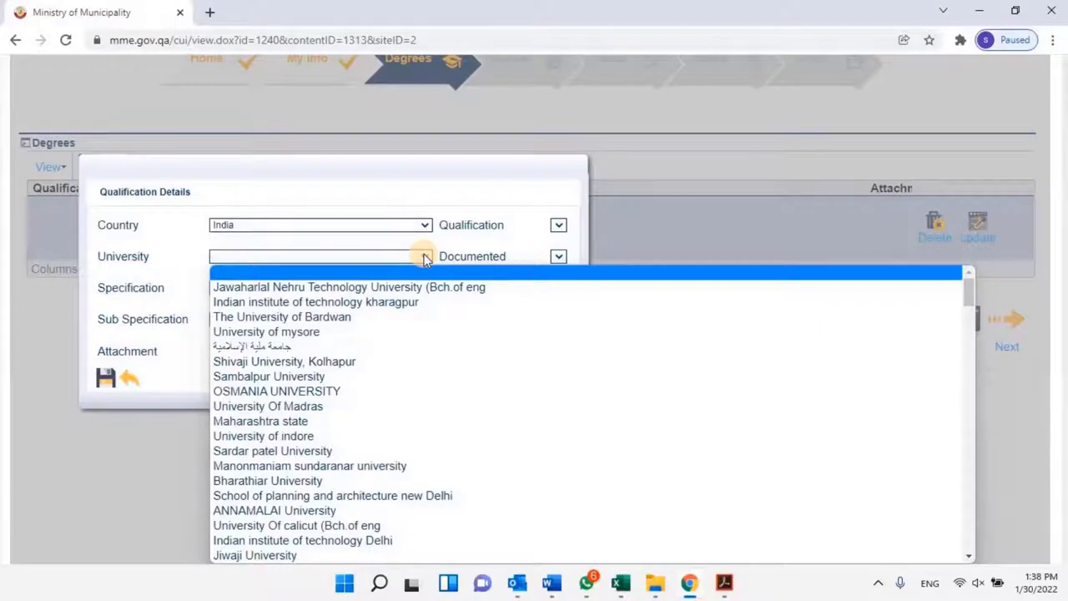
left_click(457, 282)
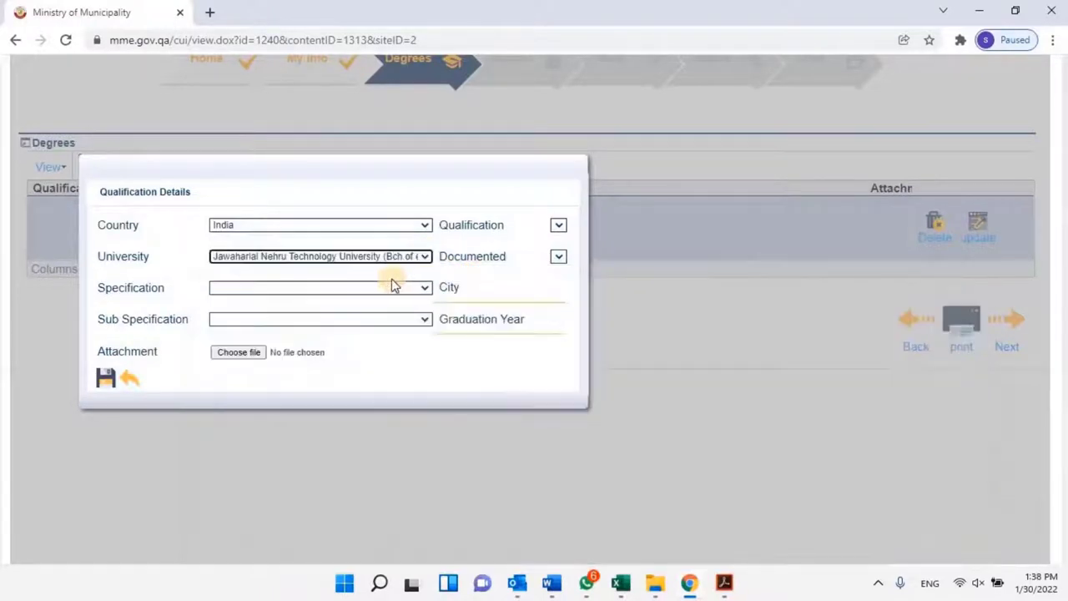
left_click(426, 288)
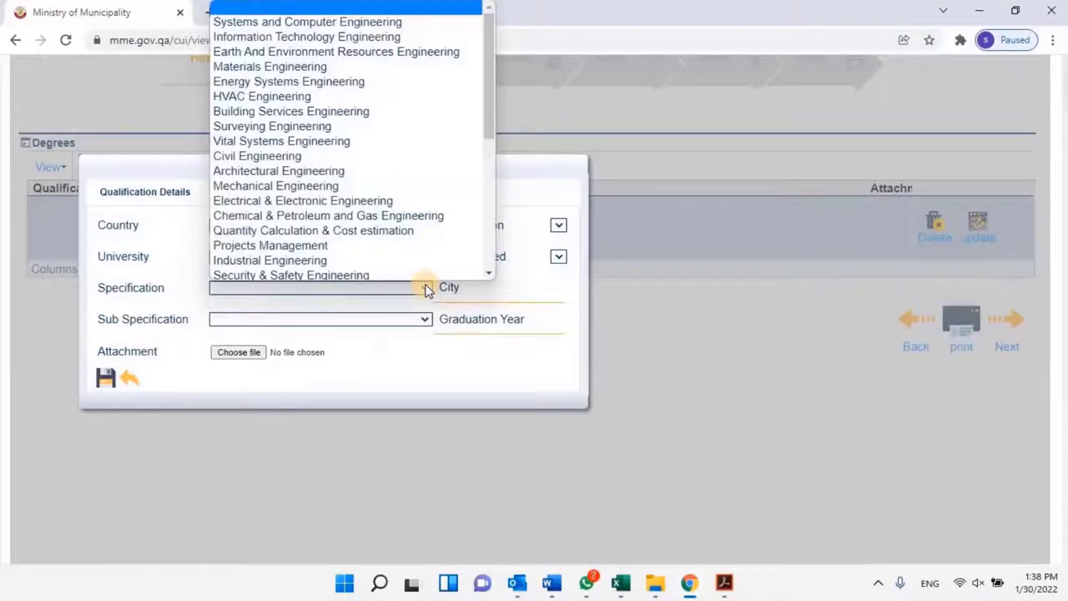
left_click(303, 201)
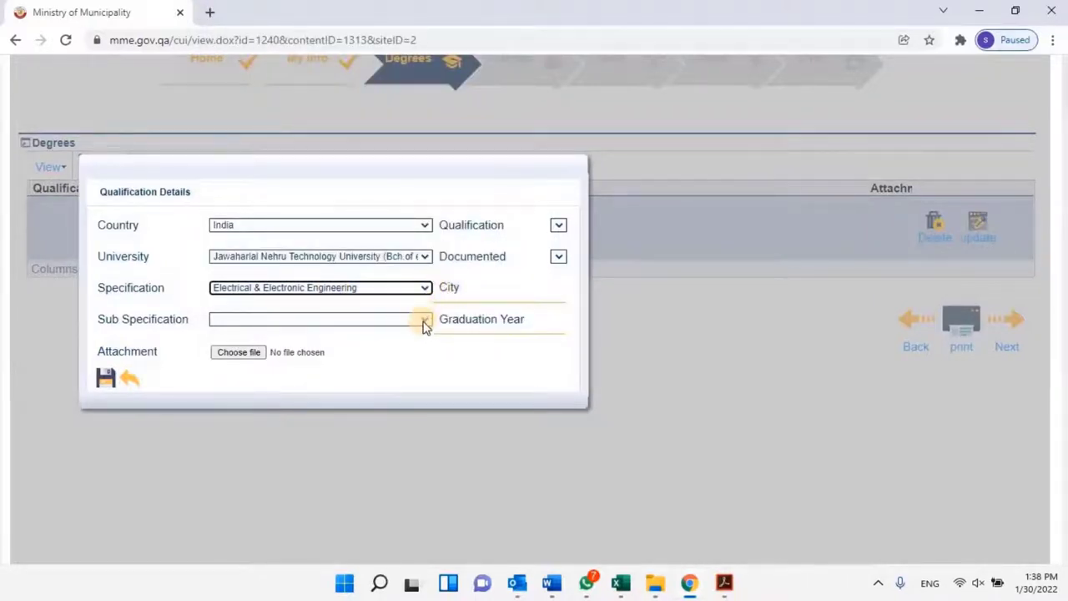
Set the sub specification and BACHELOR qualification, attach the 1/30/2022 certificate, and save the degree.
left_click(425, 324)
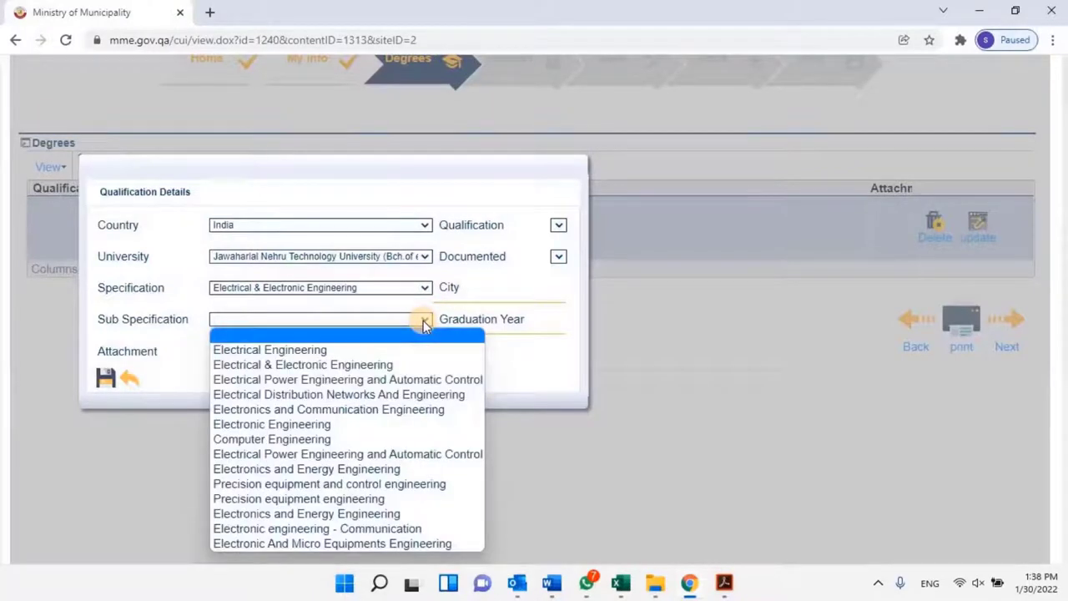
left_click(382, 365)
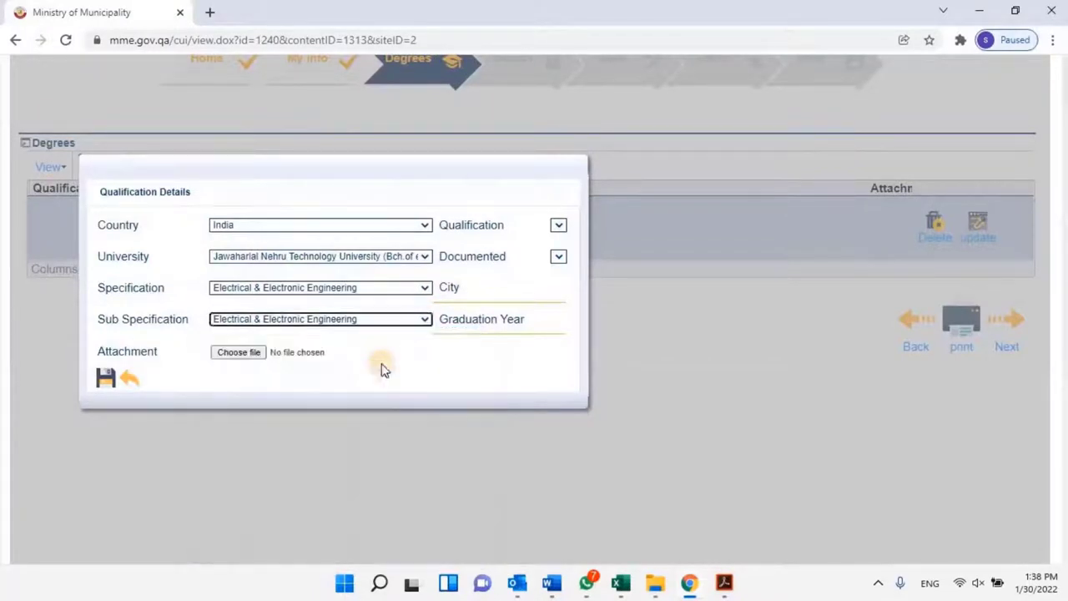
left_click(558, 225)
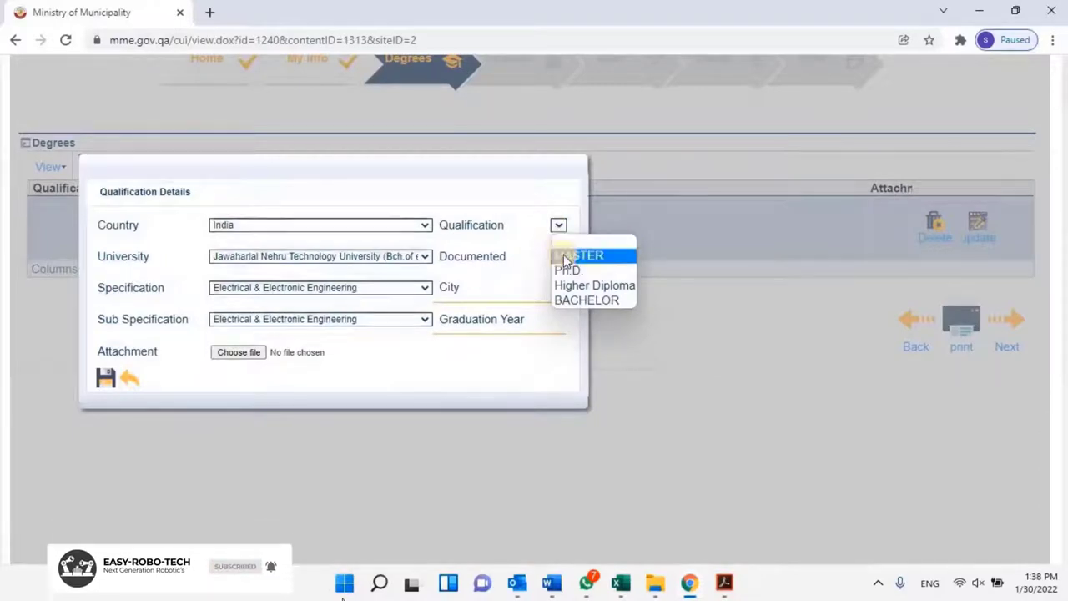
left_click(567, 302)
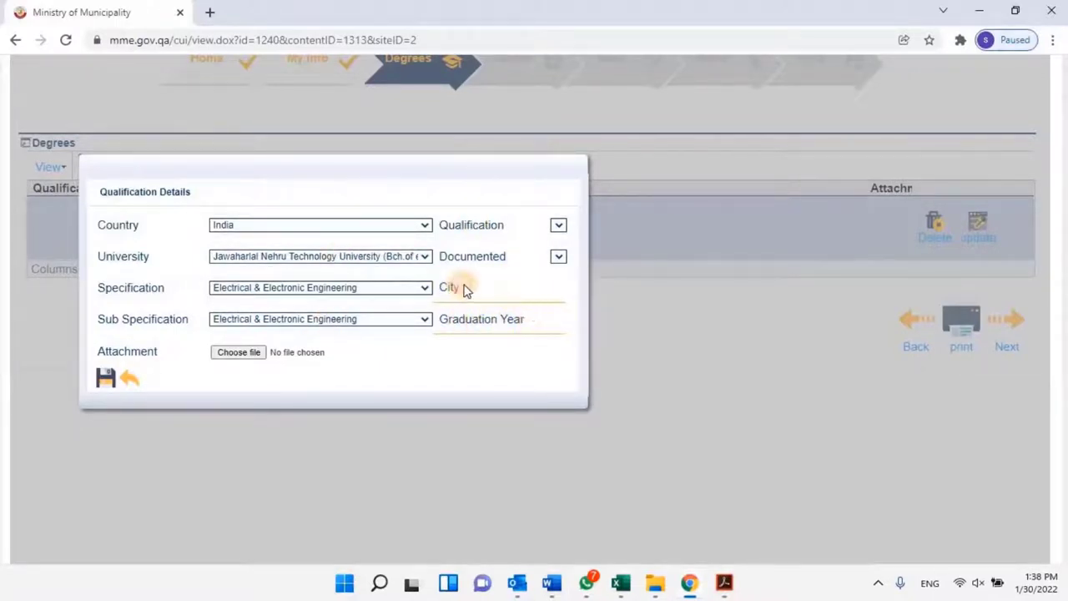
left_click(235, 351)
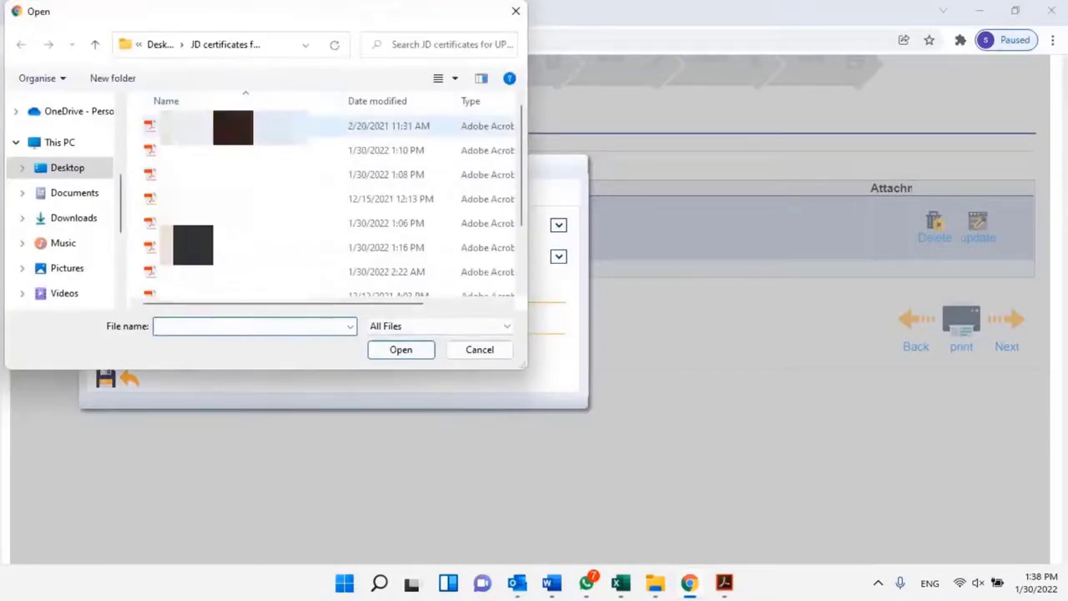
left_click(388, 223)
left_click(409, 348)
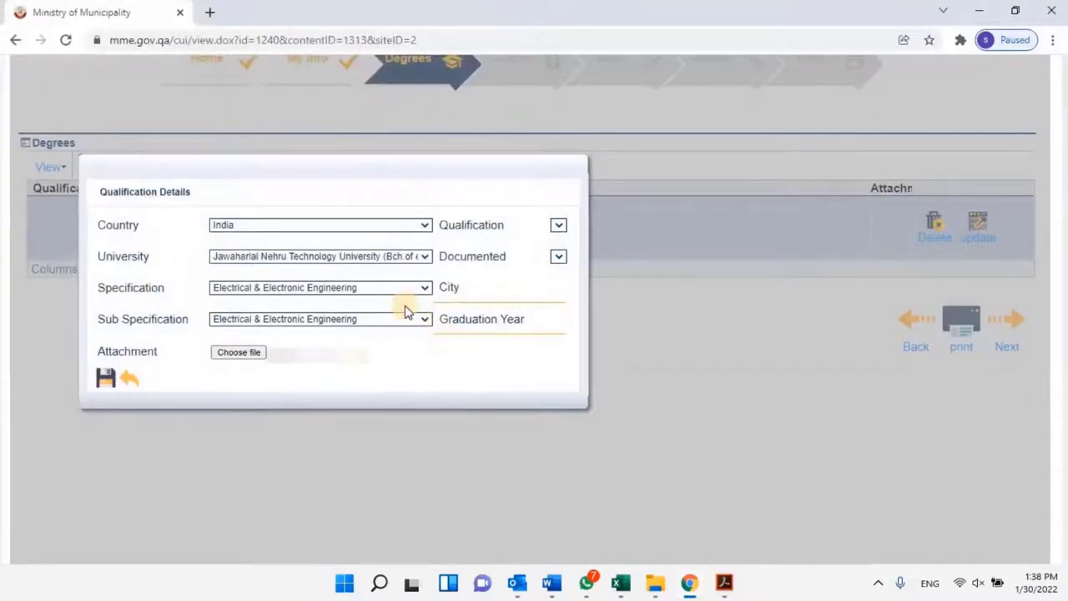
left_click(105, 377)
left_click(134, 380)
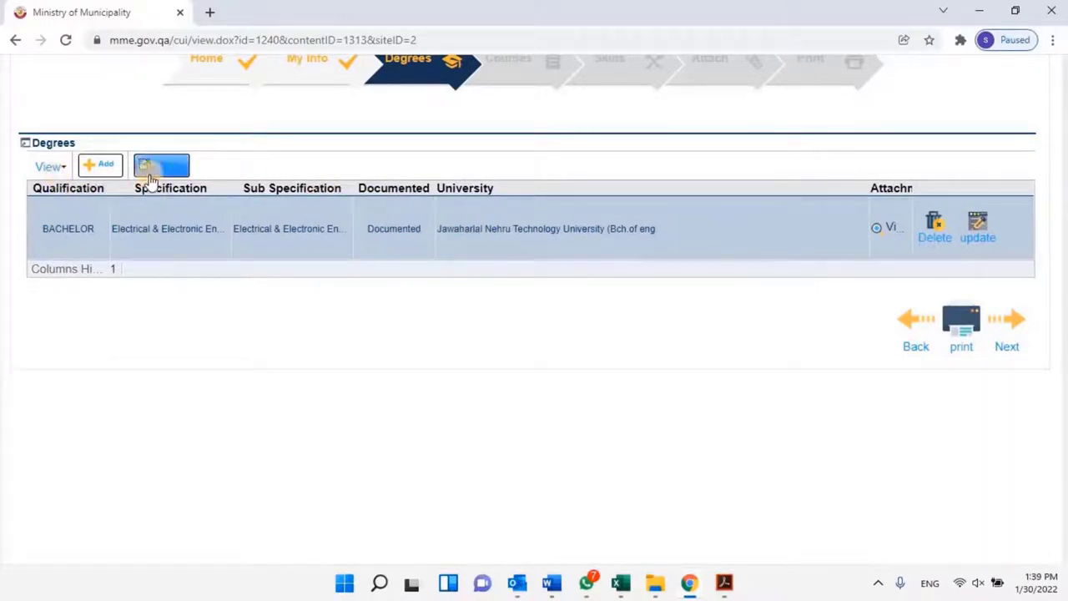
Add another degree with country India, a university, and Electrical & Electronic Engineering specification and sub specification.
left_click(102, 167)
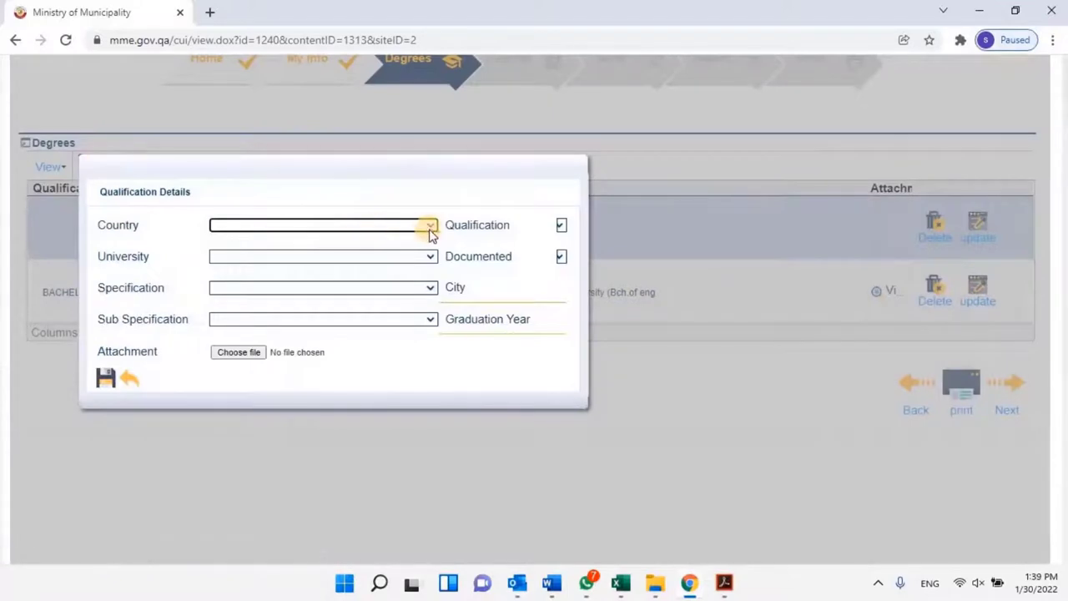
left_click(429, 227)
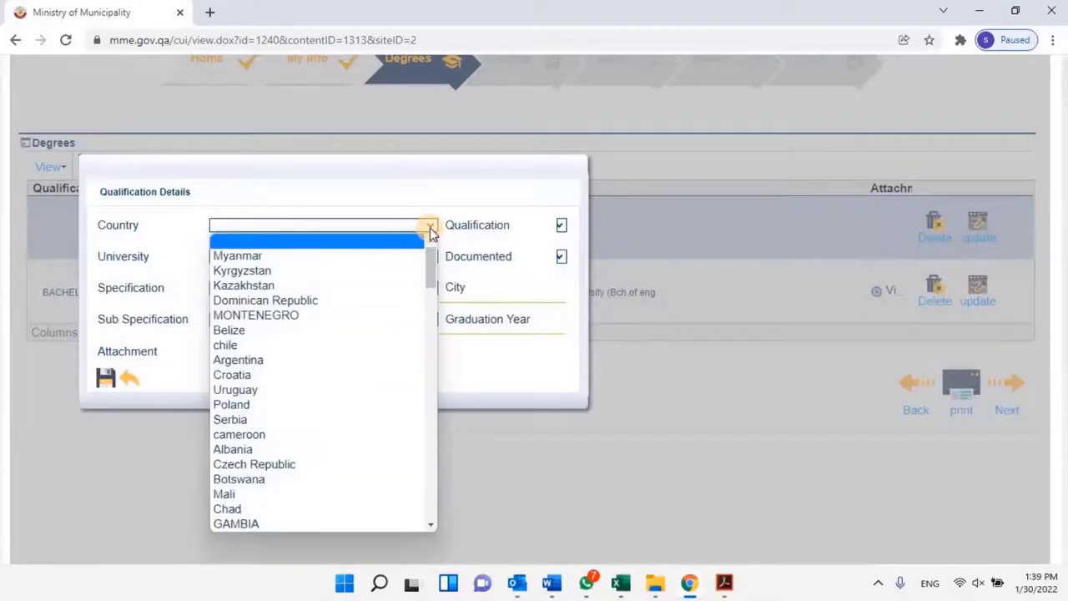
type("india")
key("Return")
left_click(558, 257)
left_click(565, 293)
left_click(317, 287)
left_click(303, 199)
left_click(334, 318)
left_click(238, 351)
Set qualification level and documented status, attach the certificate, save, and continue to Courses.
left_click(106, 379)
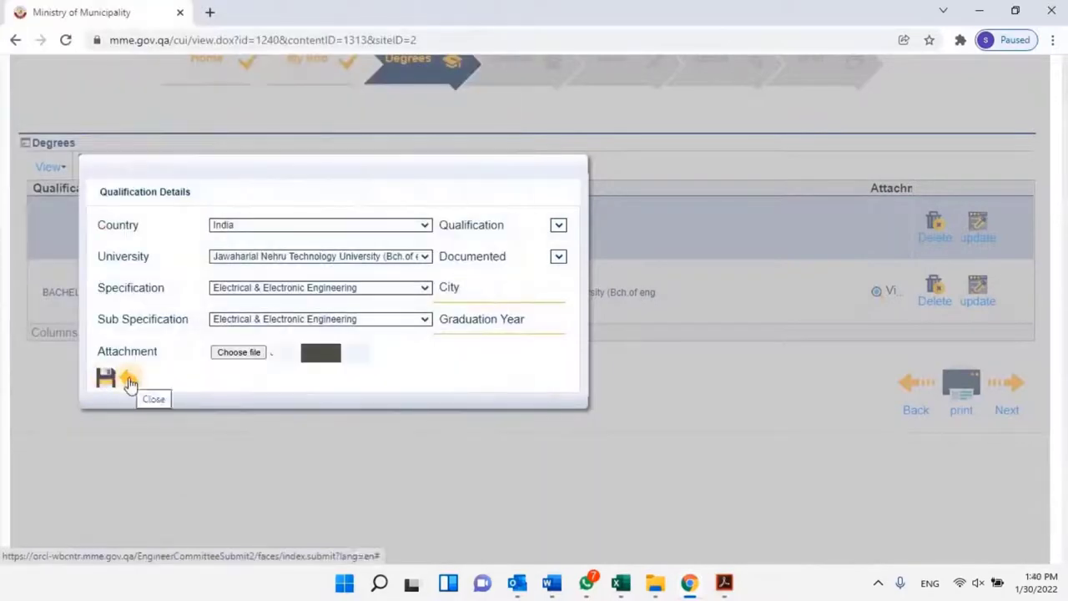
left_click(323, 224)
left_click(314, 329)
left_click(323, 256)
left_click(323, 287)
left_click(424, 286)
left_click(323, 319)
left_click(317, 364)
left_click(238, 351)
double_click(225, 150)
left_click(106, 379)
left_click(1007, 474)
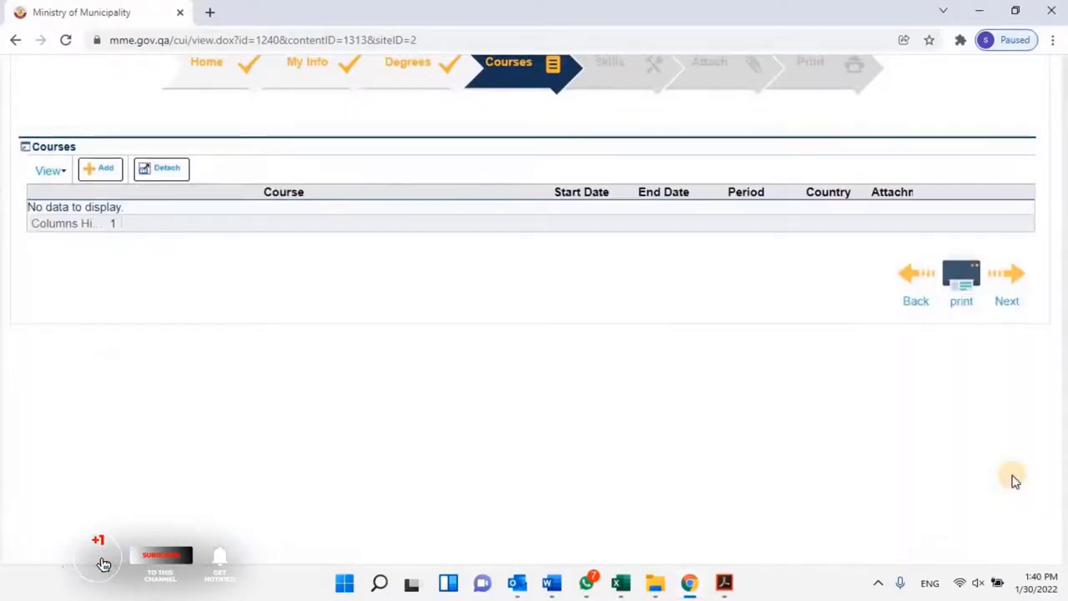
Dismiss an empty course entry and continue through Courses and Skills to the Attach step.
left_click(101, 171)
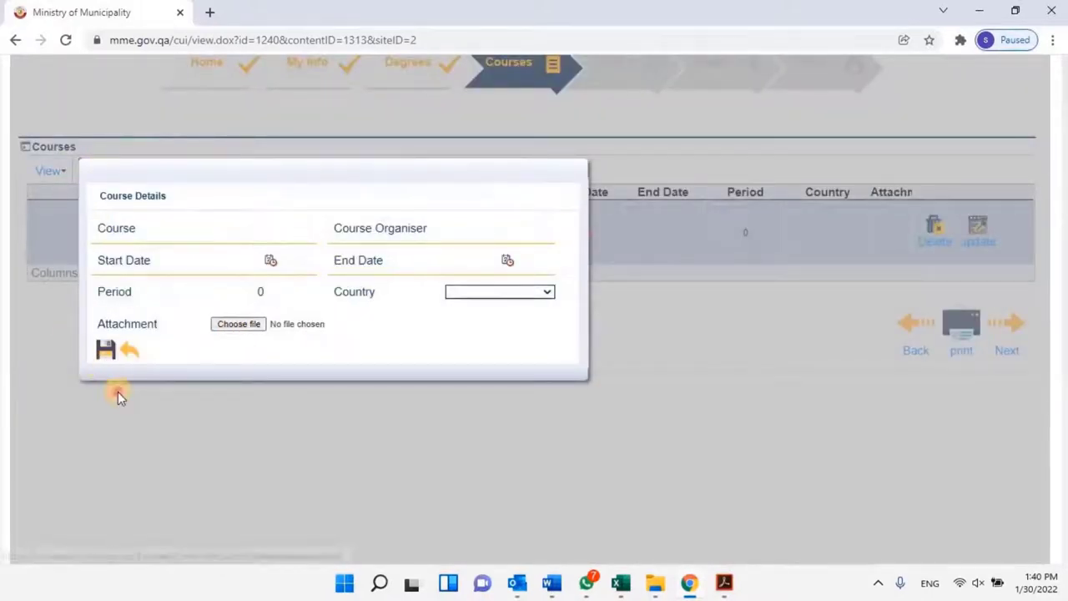
left_click(105, 351)
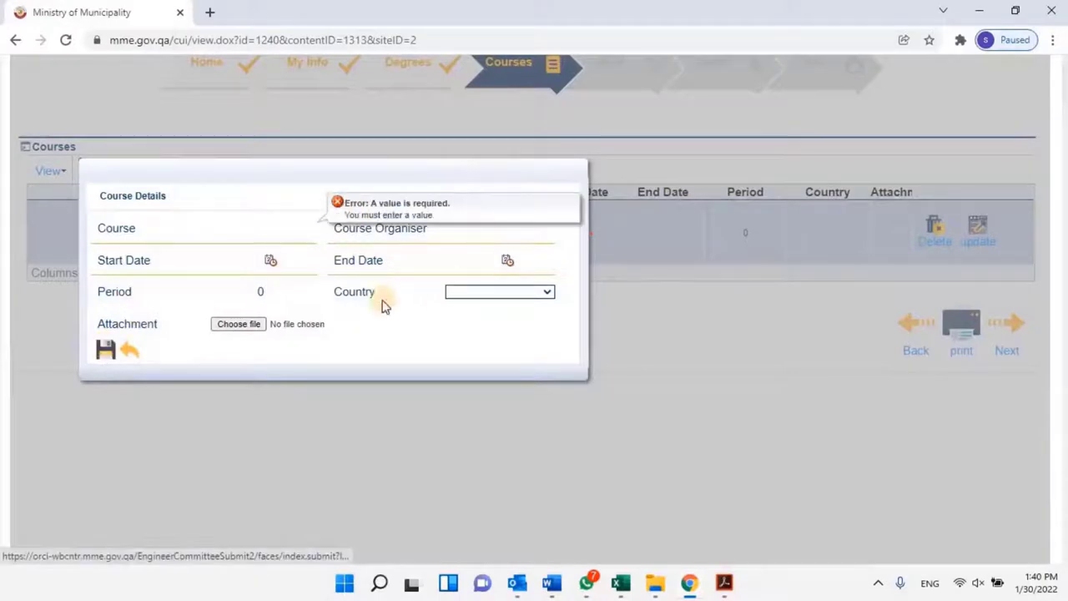
left_click(595, 344)
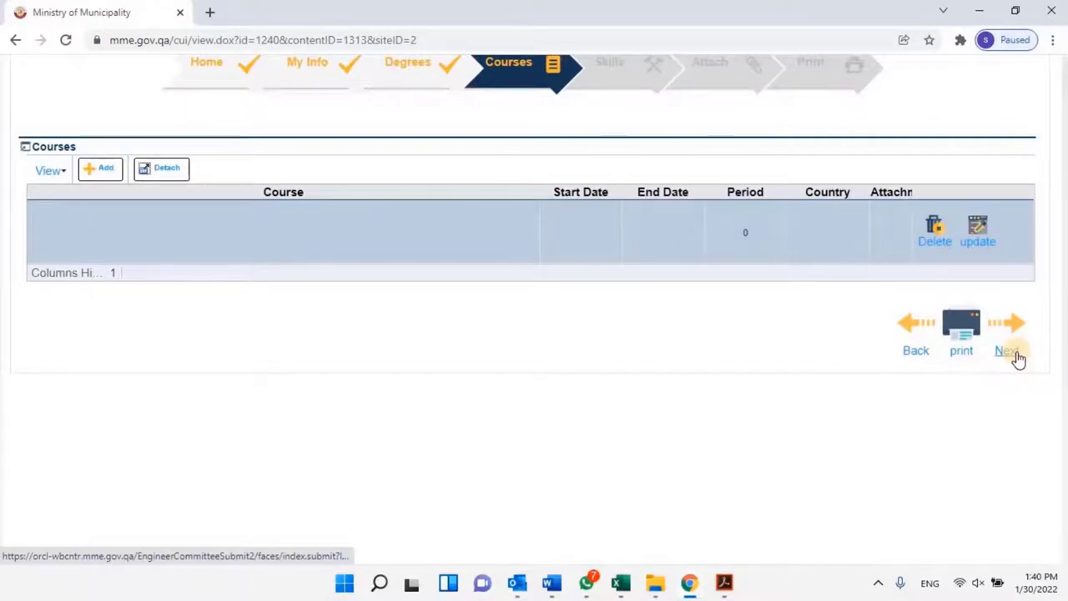
left_click(1006, 351)
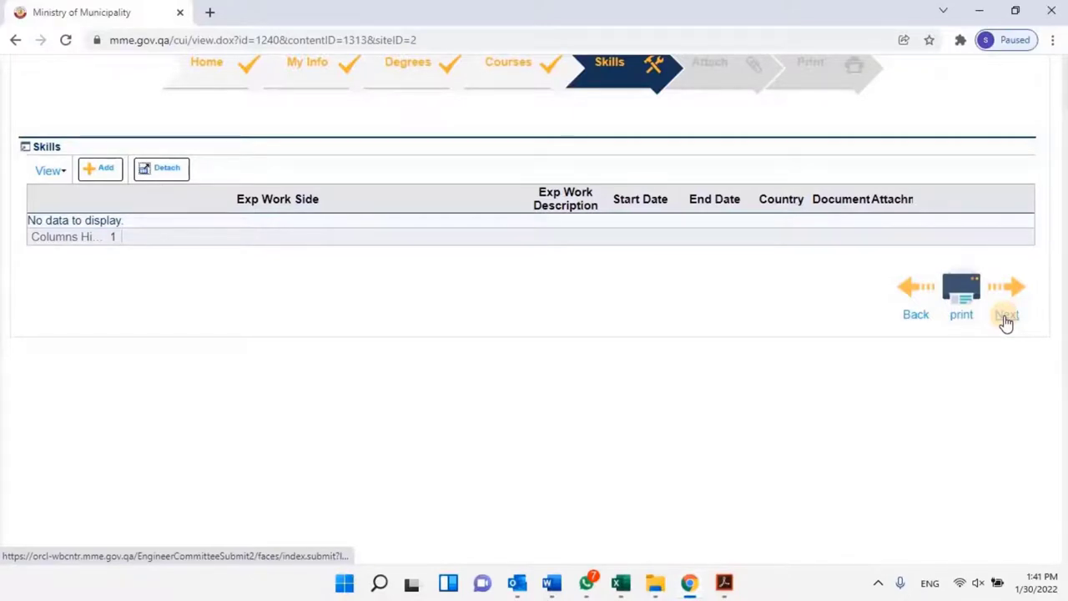
left_click(1007, 318)
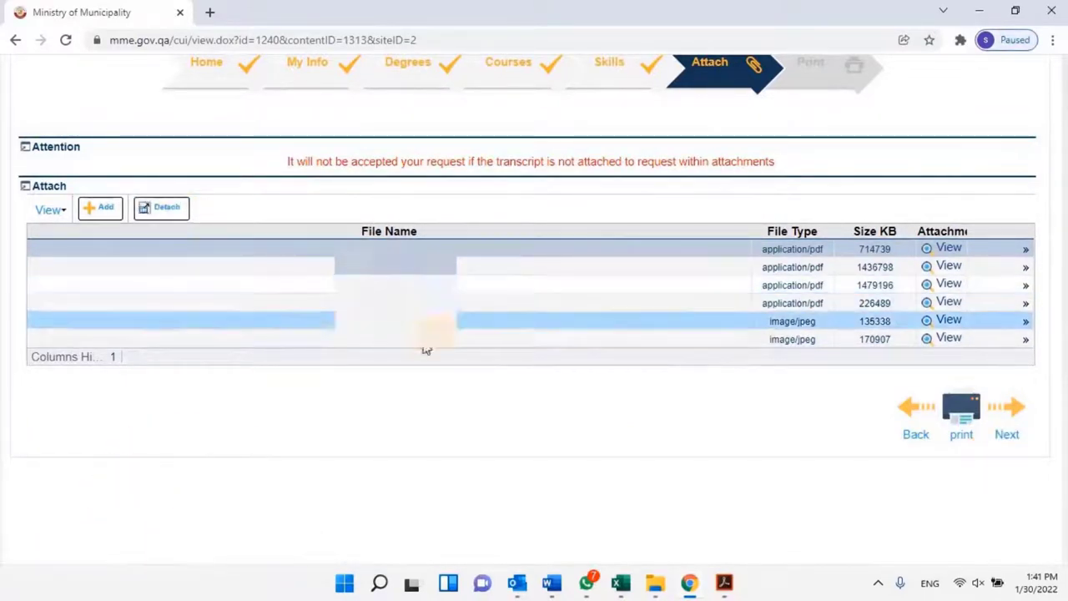
Attach one additional file and passport.pdf to the attachments list.
left_click(99, 210)
left_click(193, 265)
double_click(191, 126)
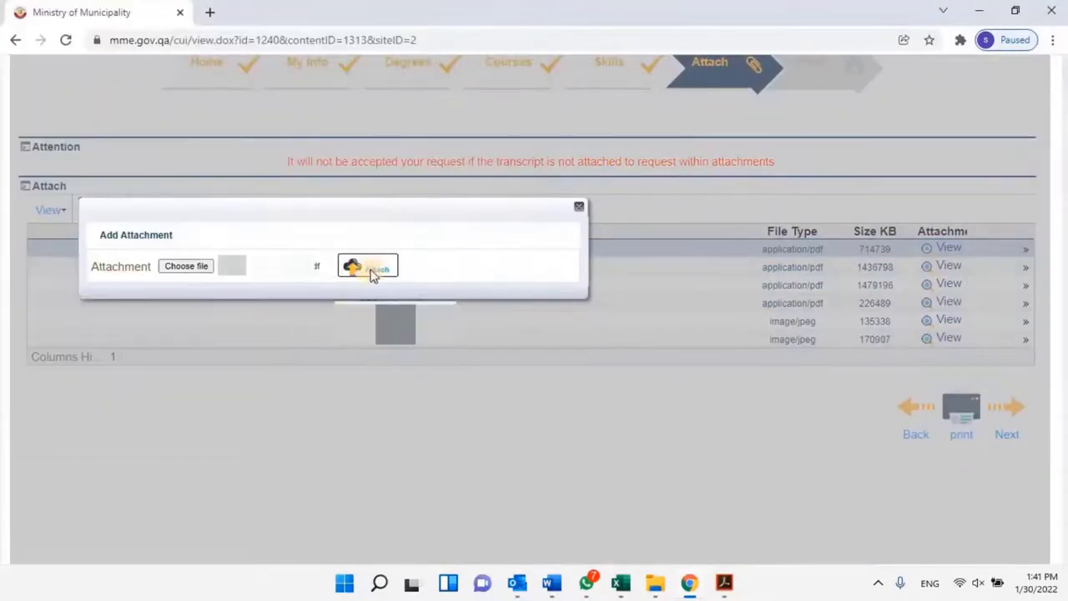
left_click(361, 265)
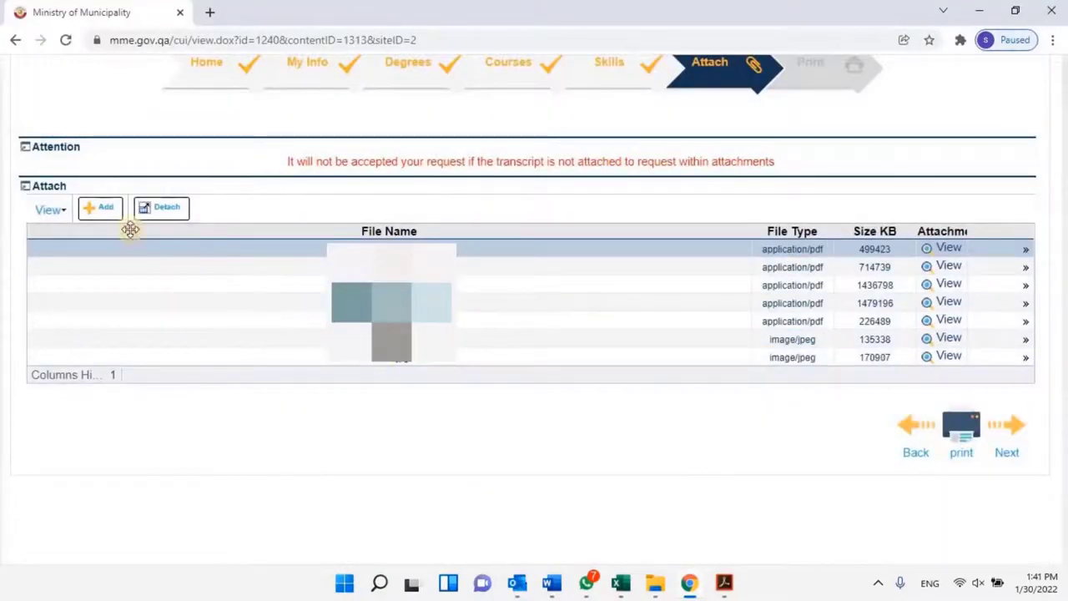
left_click(101, 207)
left_click(185, 267)
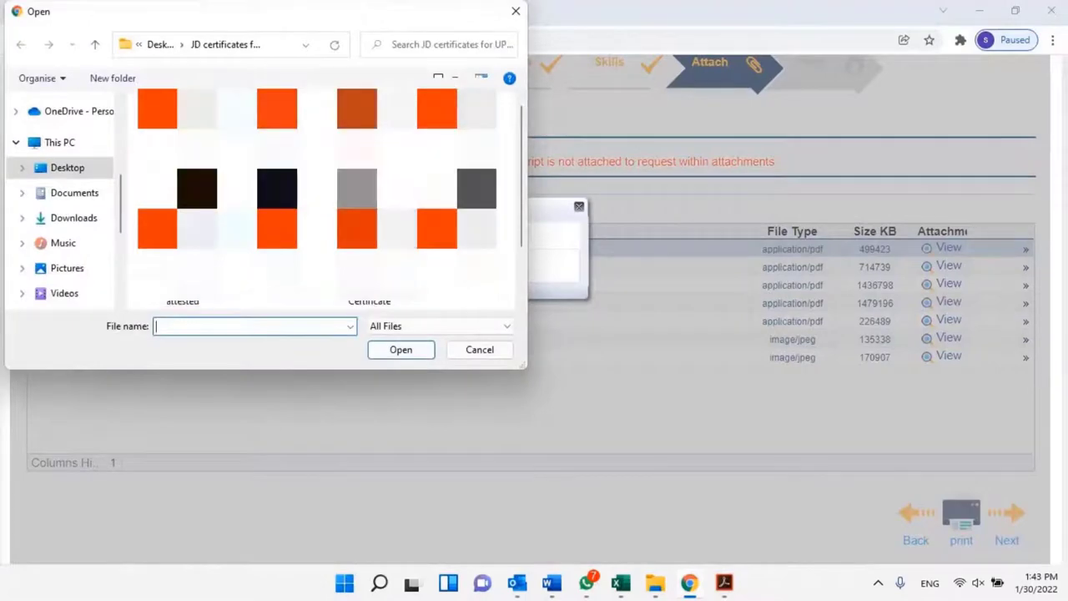
type("passport")
key("Return")
left_click(370, 267)
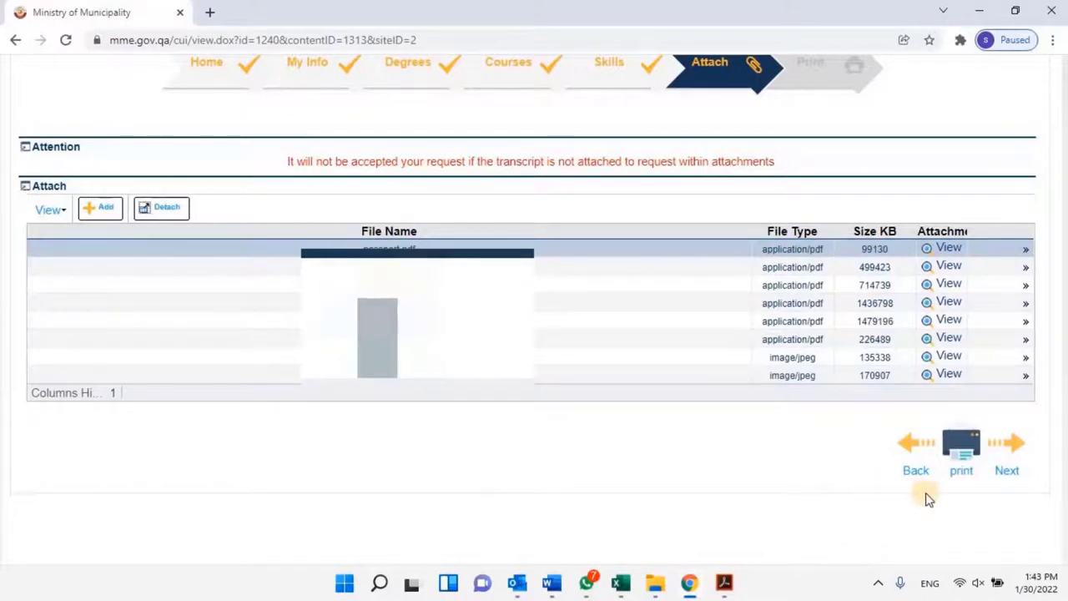
Attach one more file and proceed to the declaration page.
left_click(100, 207)
left_click(186, 262)
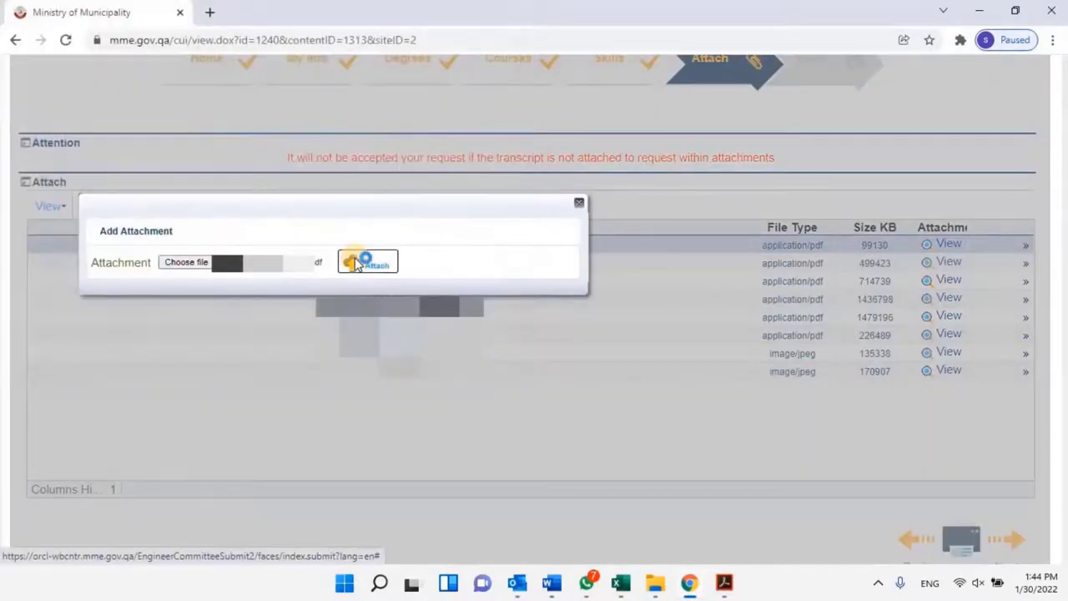
left_click(357, 261)
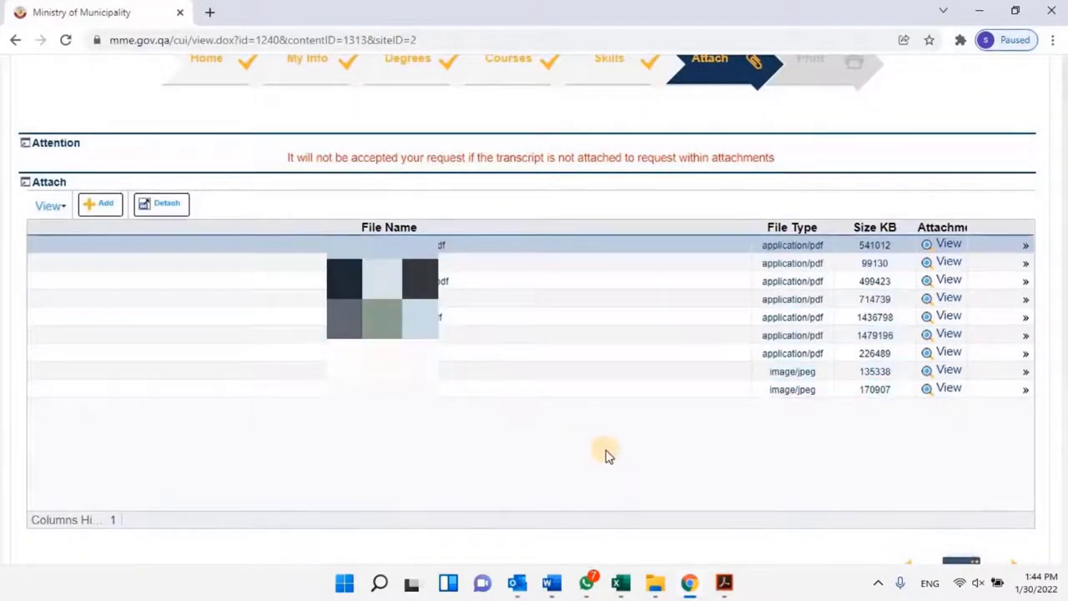
scroll(960, 464, "down", 2)
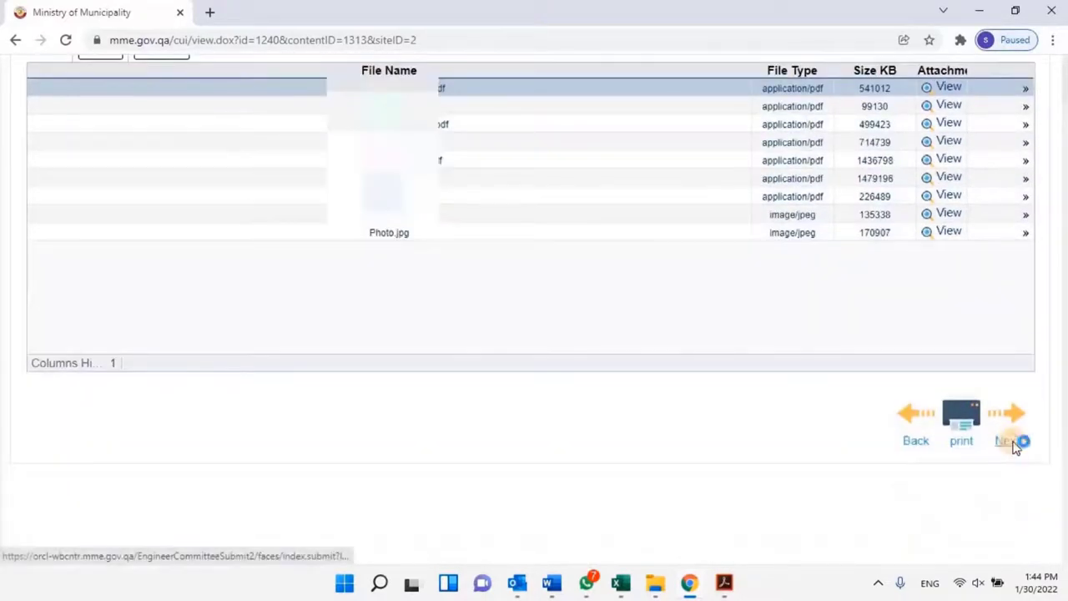
left_click(1014, 448)
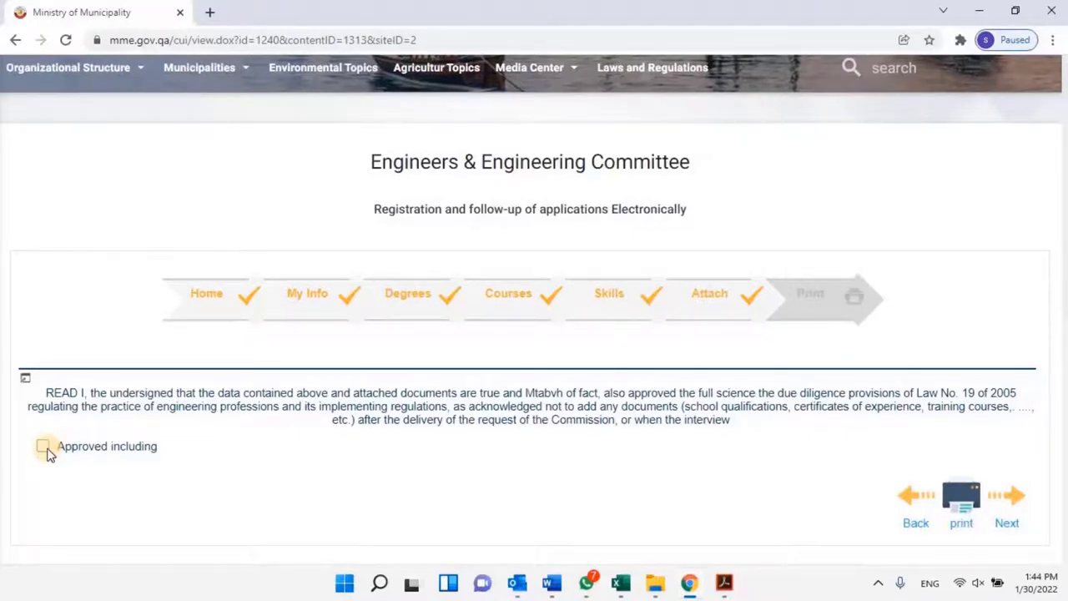
Tick the 'Approved including' declaration, submit the application, and scroll down to the two enrollment form links.
left_click(43, 447)
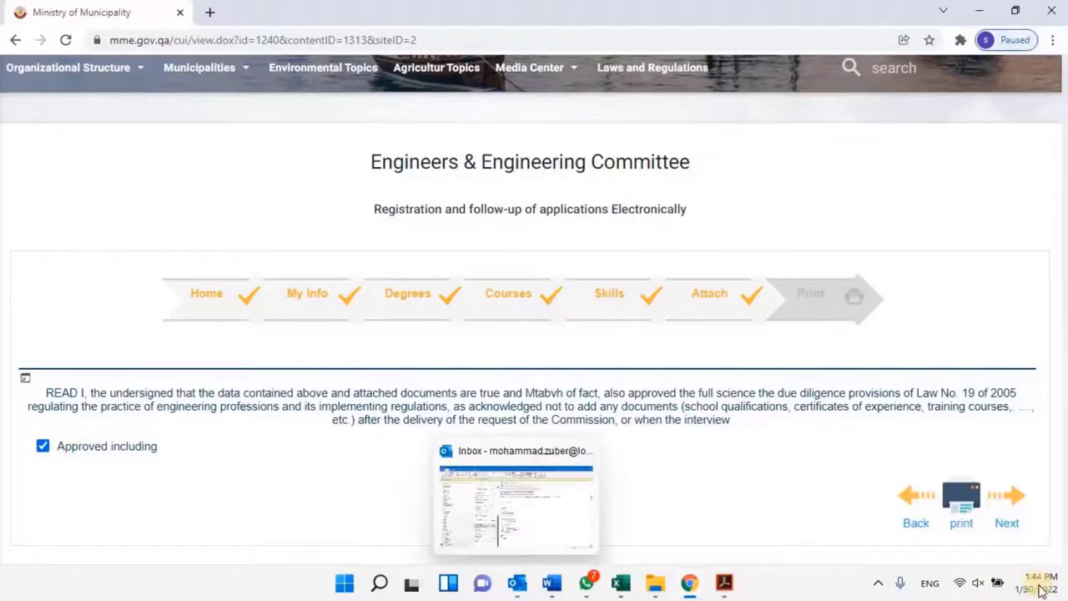
left_click(1007, 524)
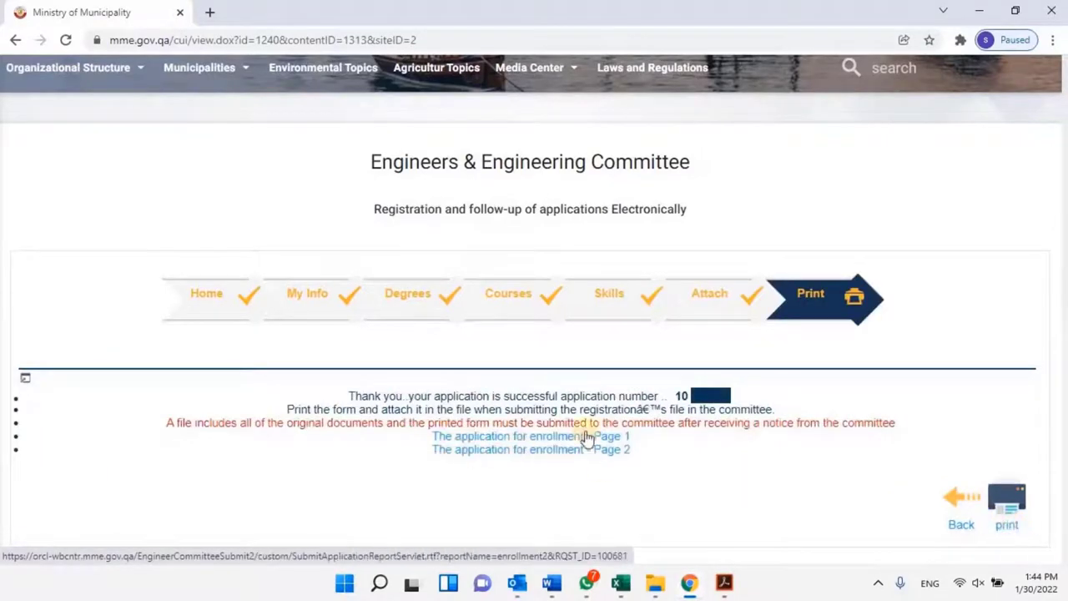
scroll(625, 438, "down", 1)
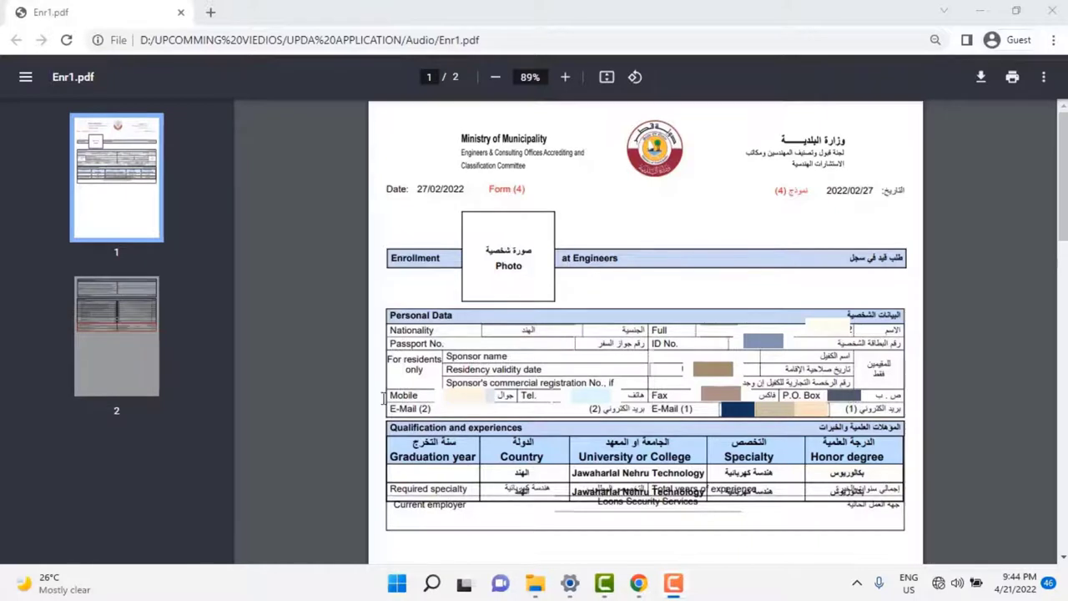
Show page 2 of the first enrollment form, then page 2 of enr2.pdf with its declaration and signature section.
left_click(113, 363)
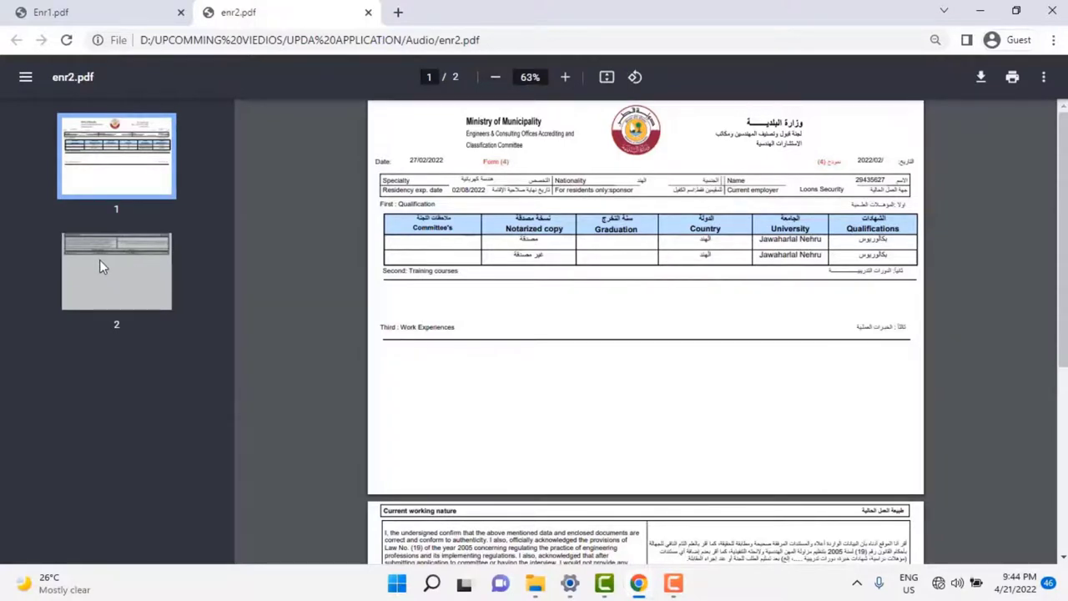
left_click(103, 266)
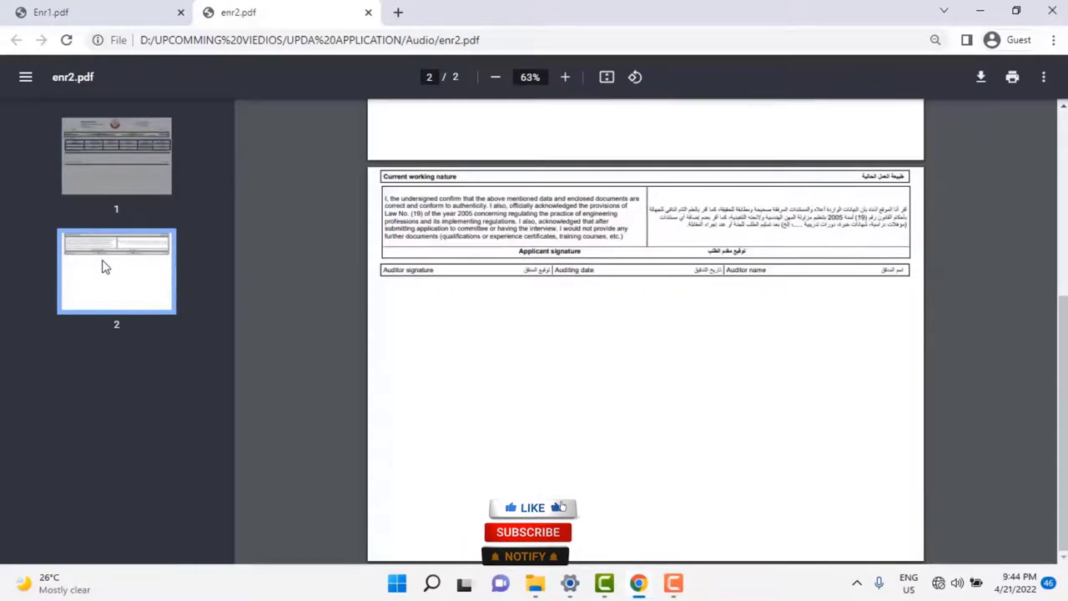